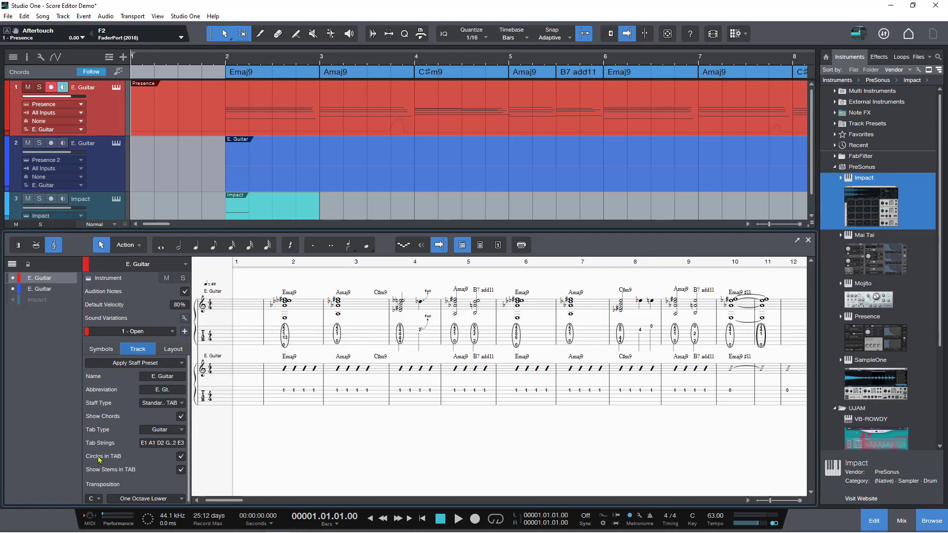
Toggle Circles in TAB and Show Stems in TAB off and back on for the first E. Guitar track
left_click(182, 457)
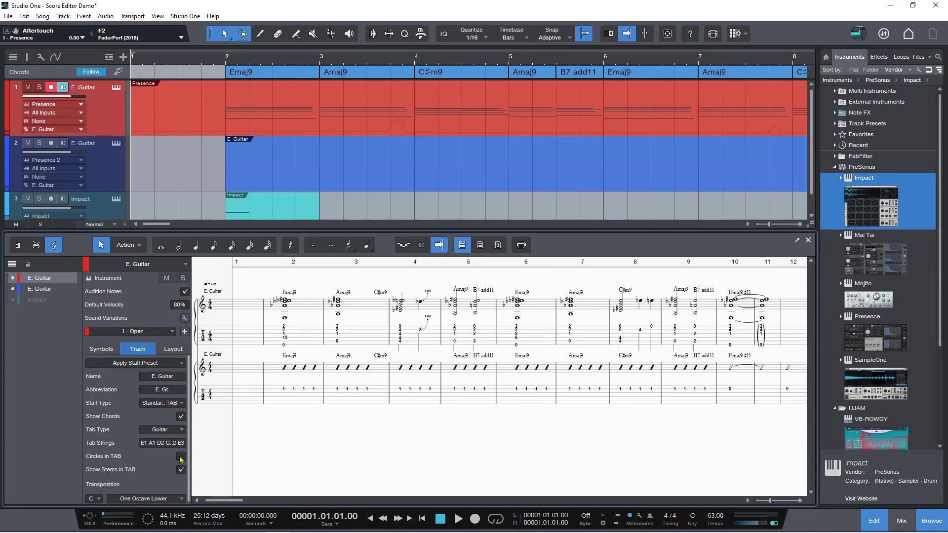
left_click(180, 457)
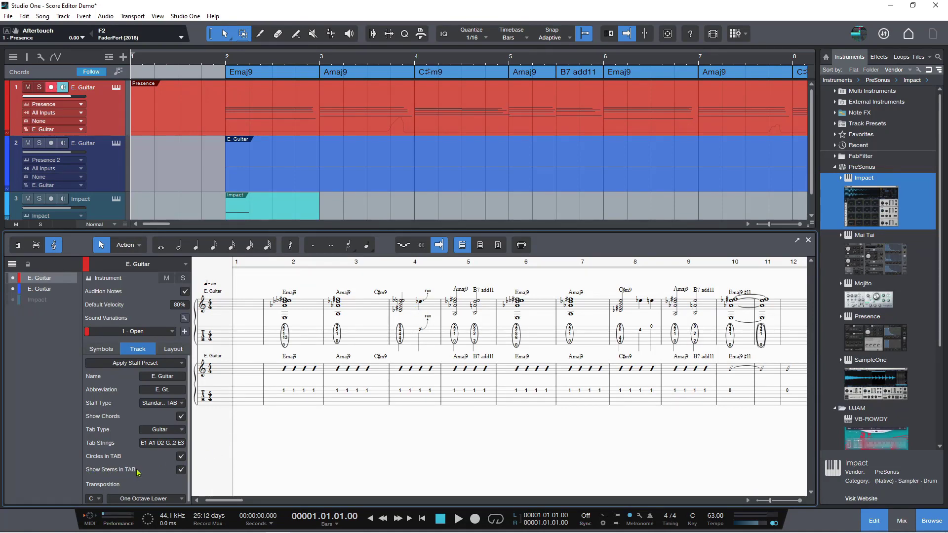
left_click(181, 470)
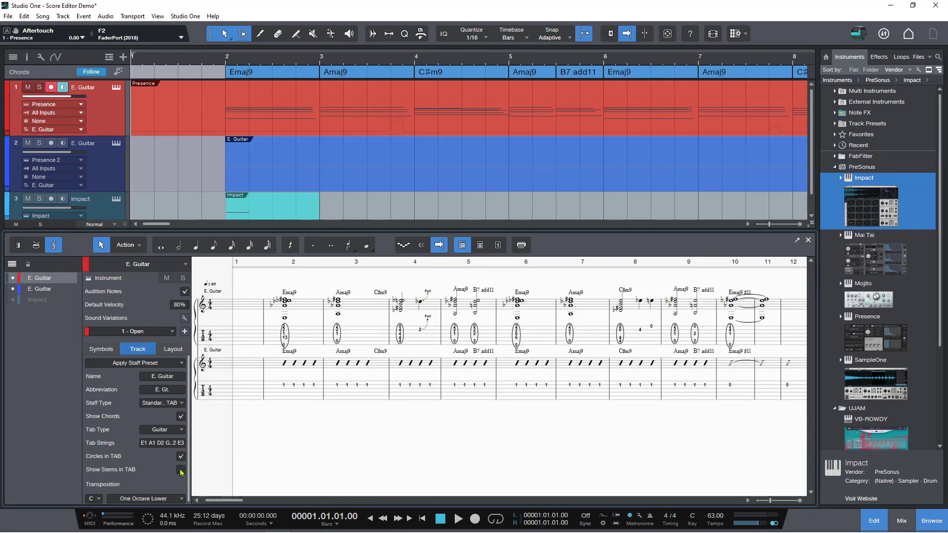
left_click(181, 472)
left_click(181, 472)
left_click(182, 471)
left_click(181, 472)
left_click(182, 472)
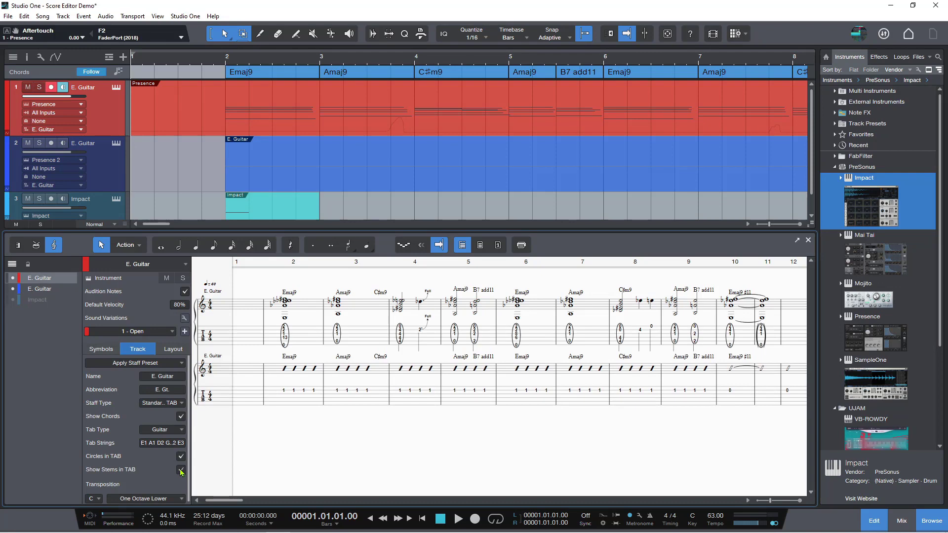
left_click(181, 472)
left_click(181, 472)
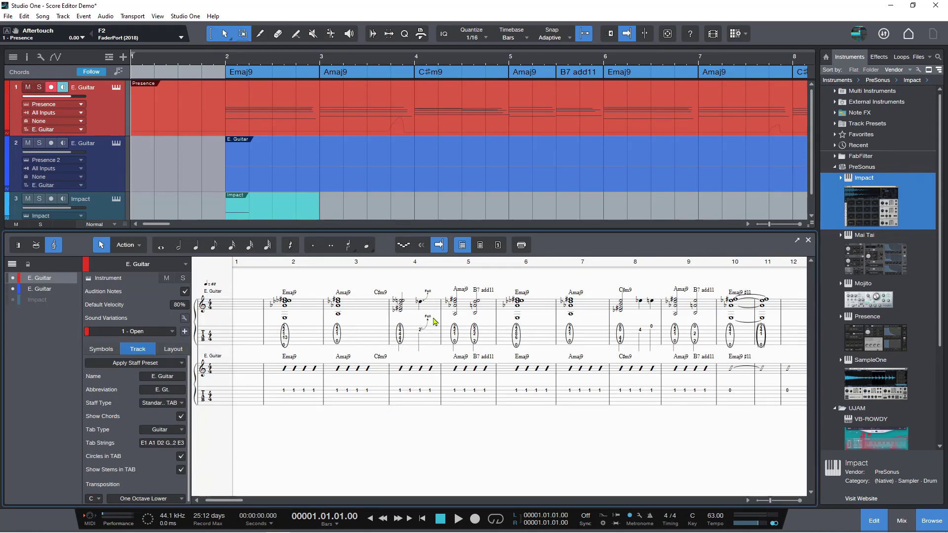
Apply the Bend and release string symbol to the single bent note in bar 4 of the first E. Guitar staff
left_click(409, 307)
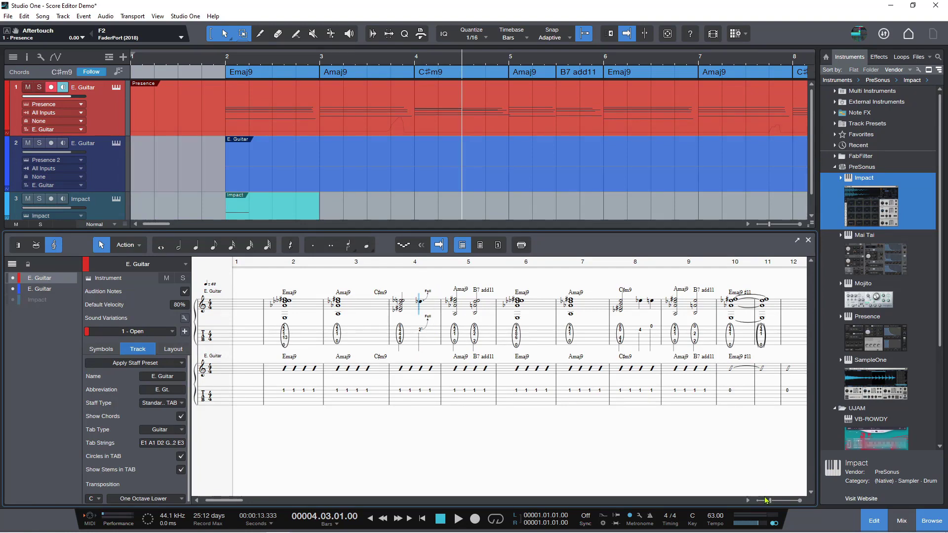
left_click_drag(769, 501, 779, 502)
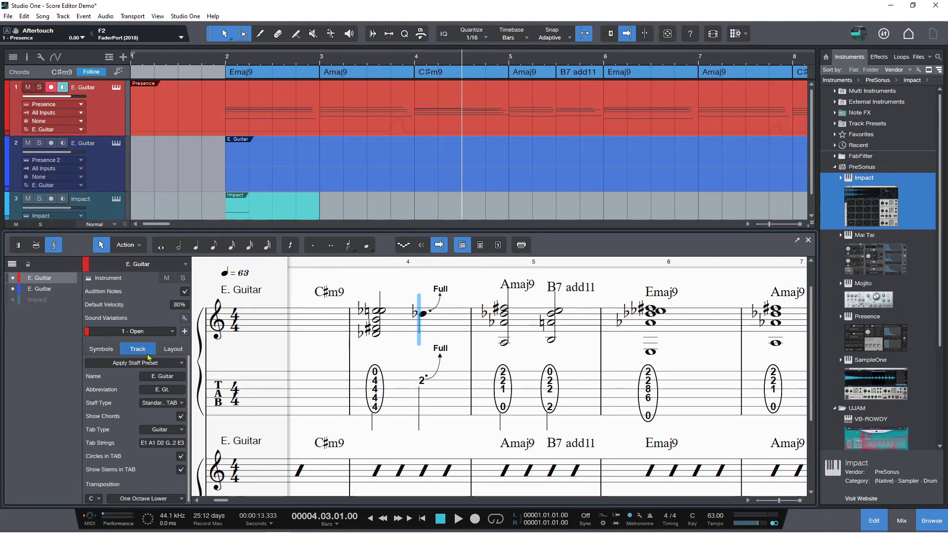
left_click(101, 350)
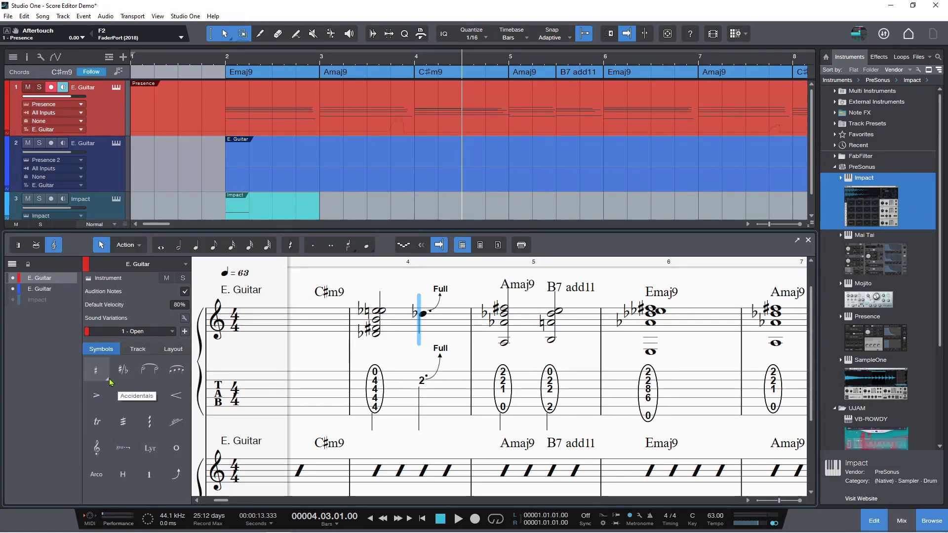
left_click(187, 487)
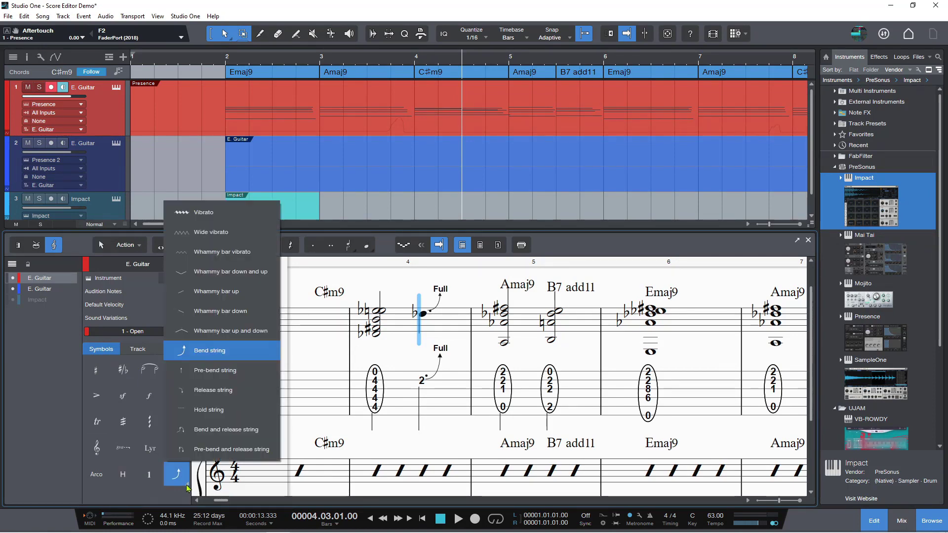
left_click(188, 486)
left_click(189, 485)
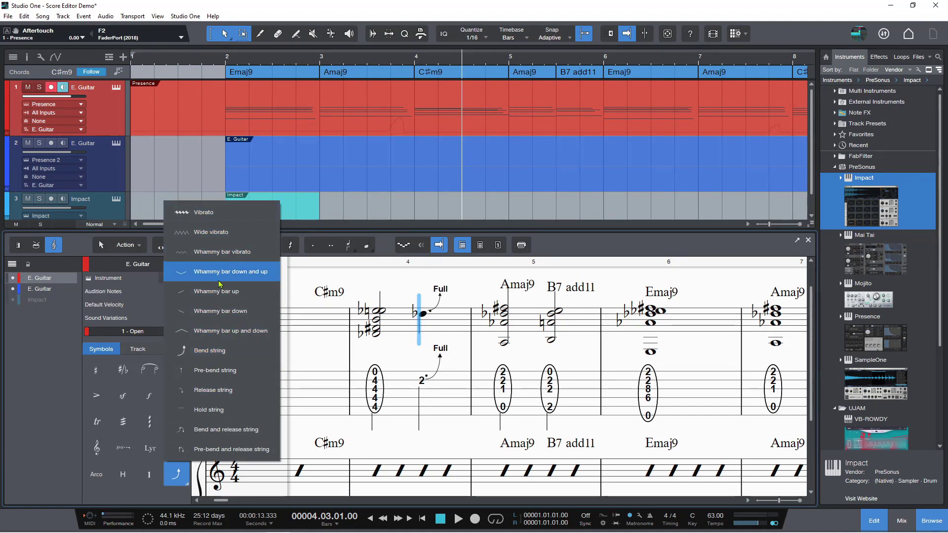
left_click(219, 435)
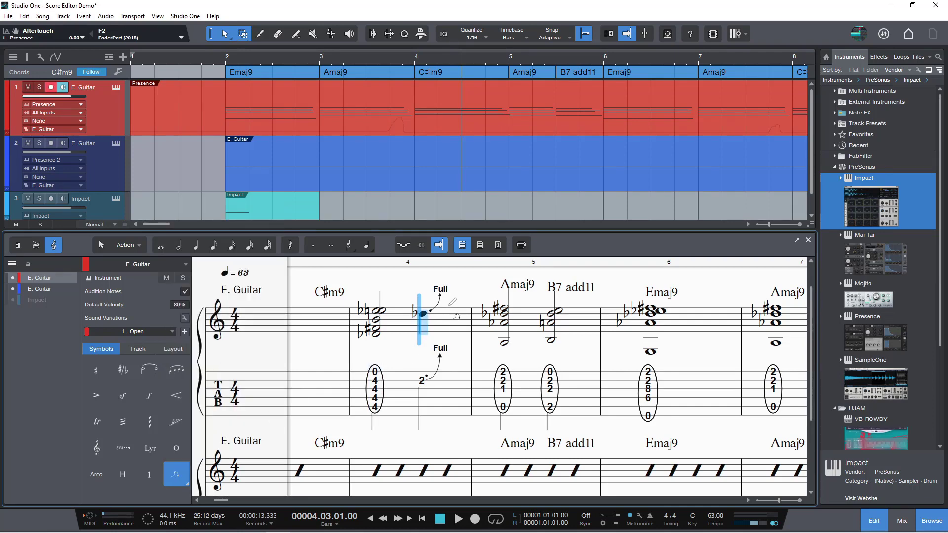
left_click(424, 315)
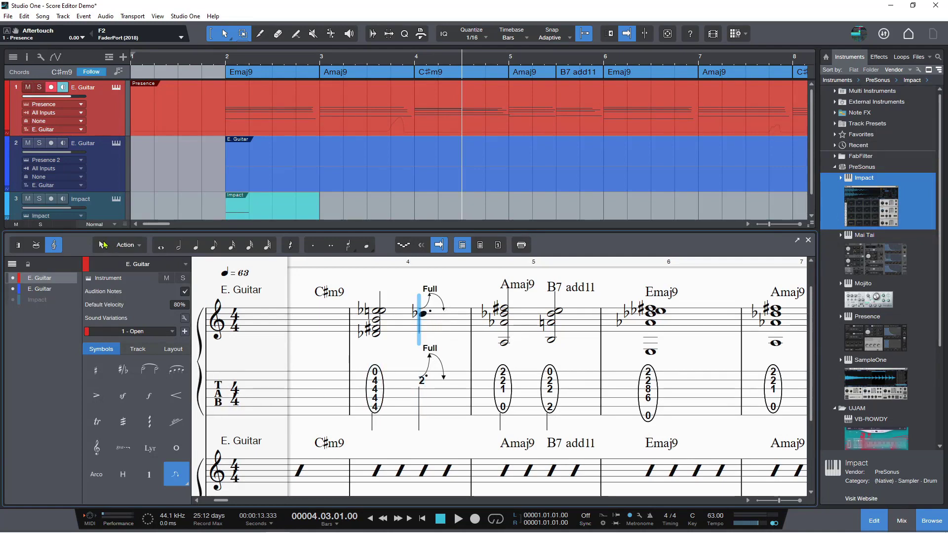
left_click(102, 246)
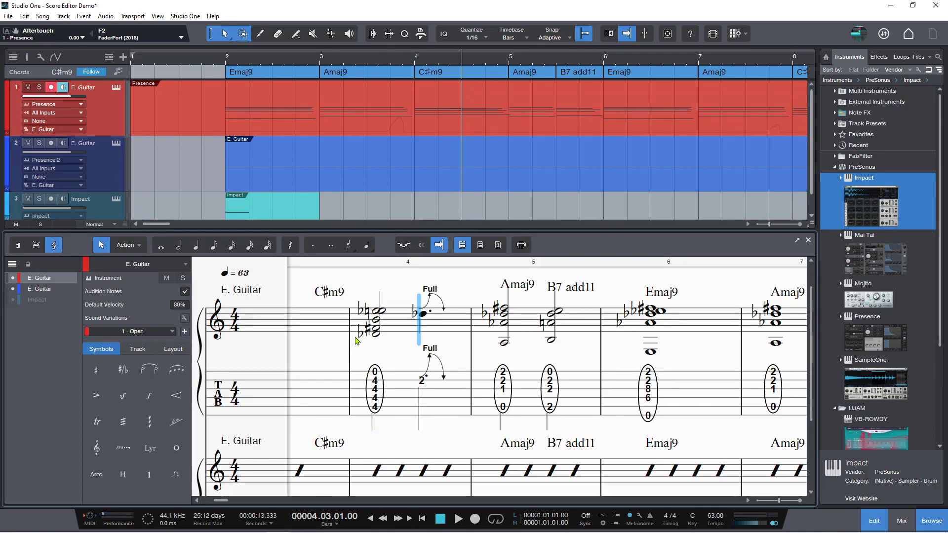
Play the score from the start of bar 4 to hear the bend and release, and stop playback
left_click(336, 316)
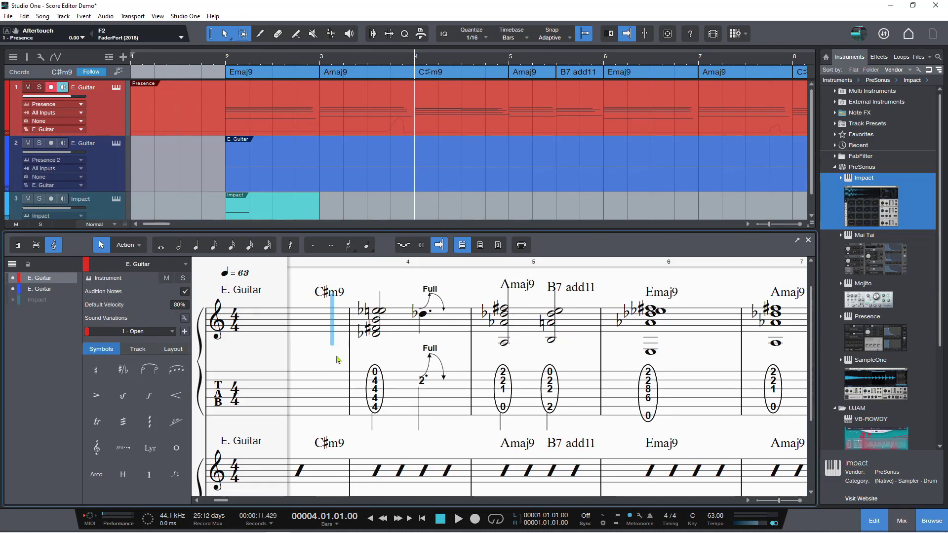
key("space")
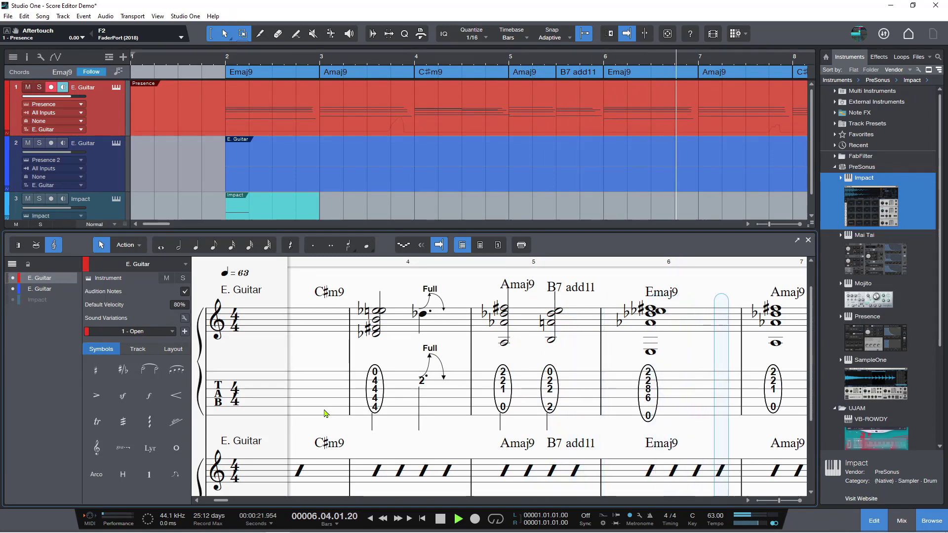
key("space")
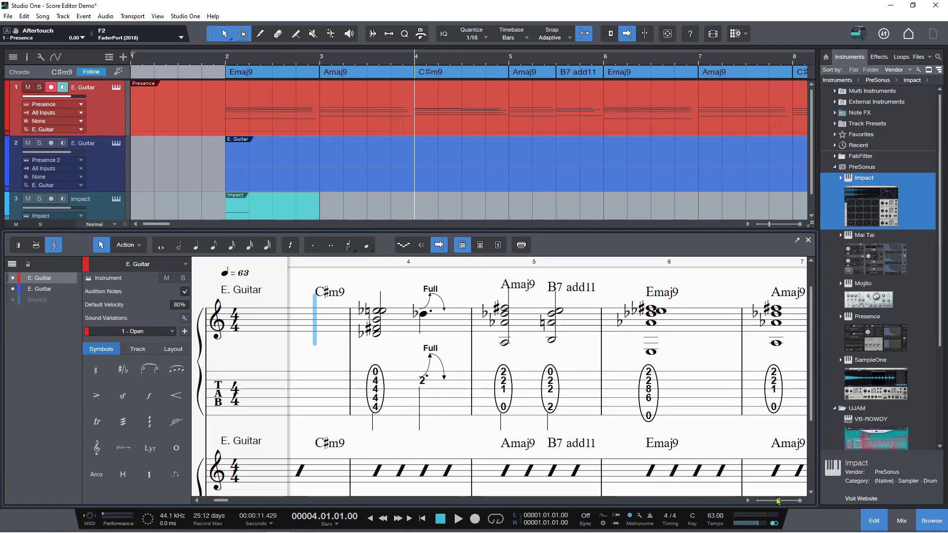
Toggle Show Chords off and back on for the first E. Guitar track
left_click_drag(780, 501, 771, 501)
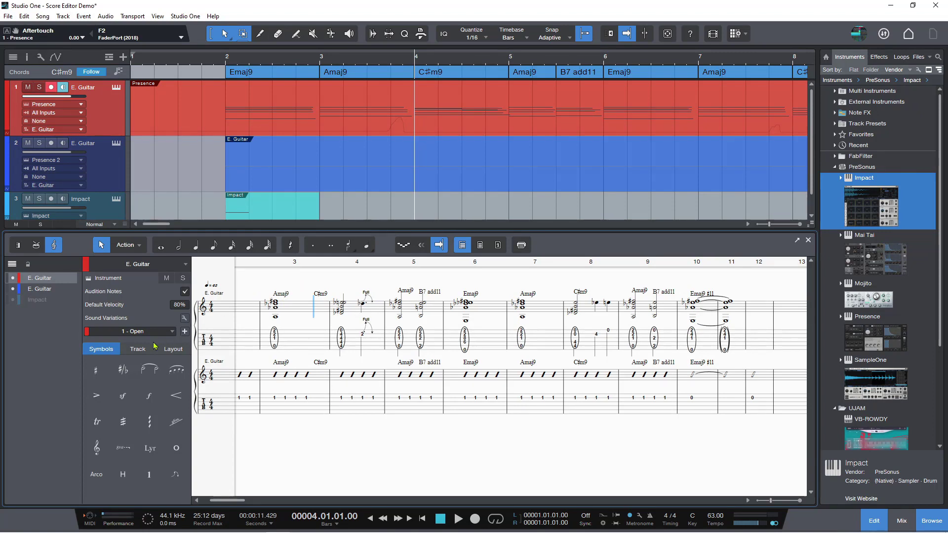
left_click(138, 350)
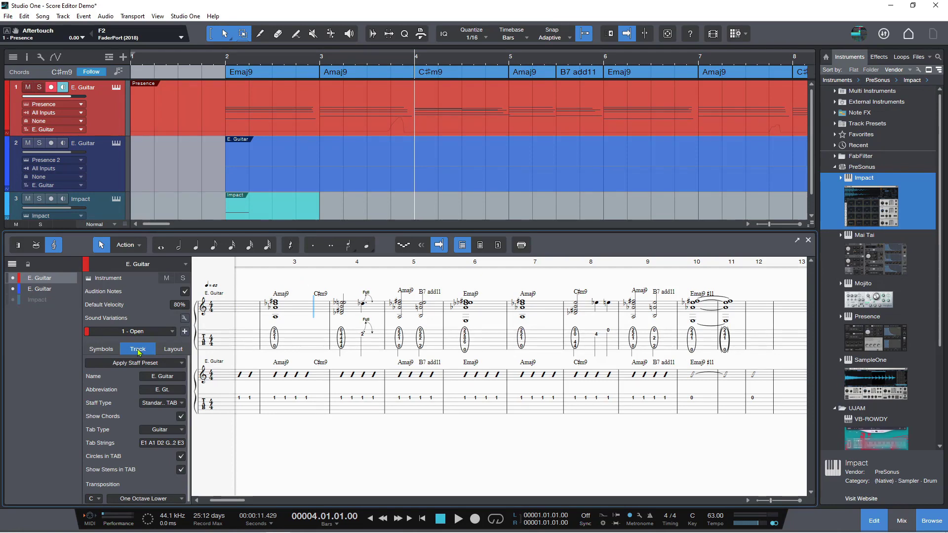
left_click(181, 418)
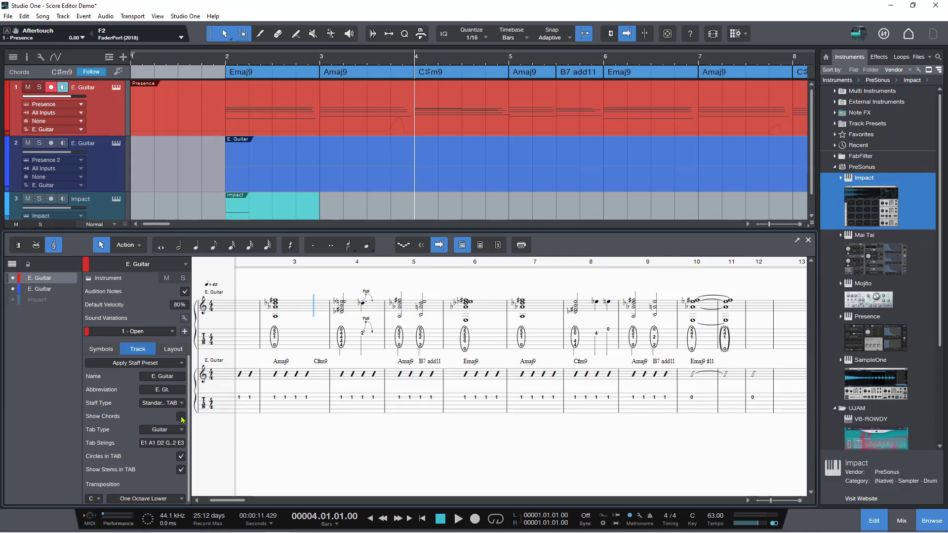
left_click(181, 417)
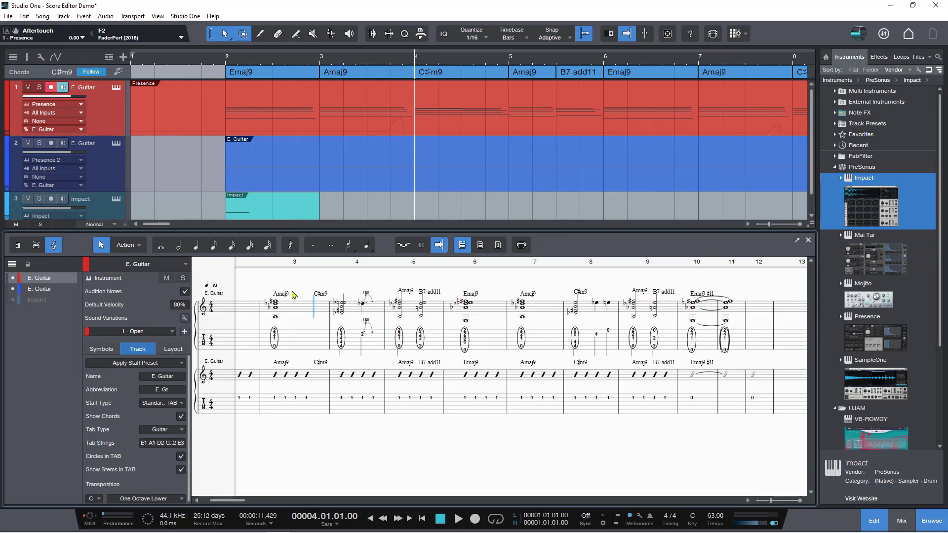
left_click(181, 417)
left_click(180, 418)
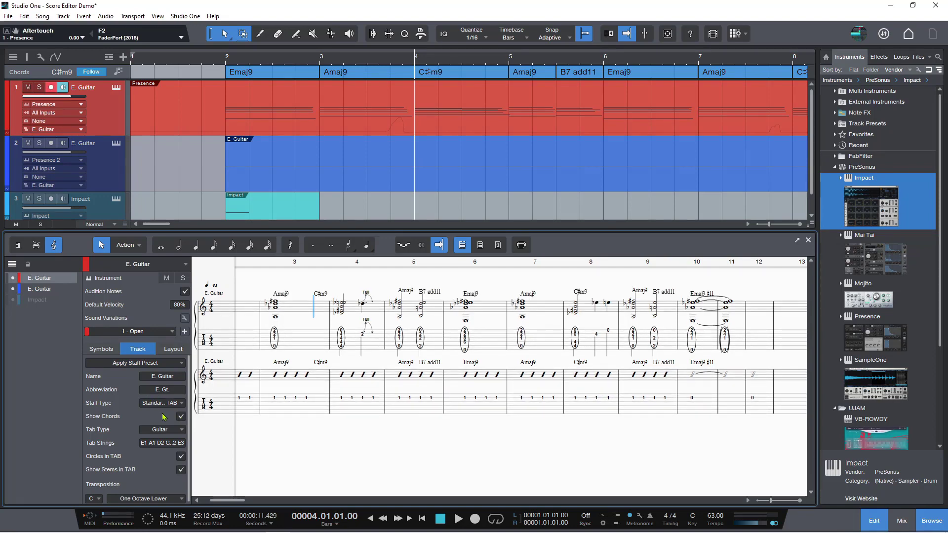
Enable Circles in TAB and Show Stems in TAB for the second E. Guitar track
left_click(35, 288)
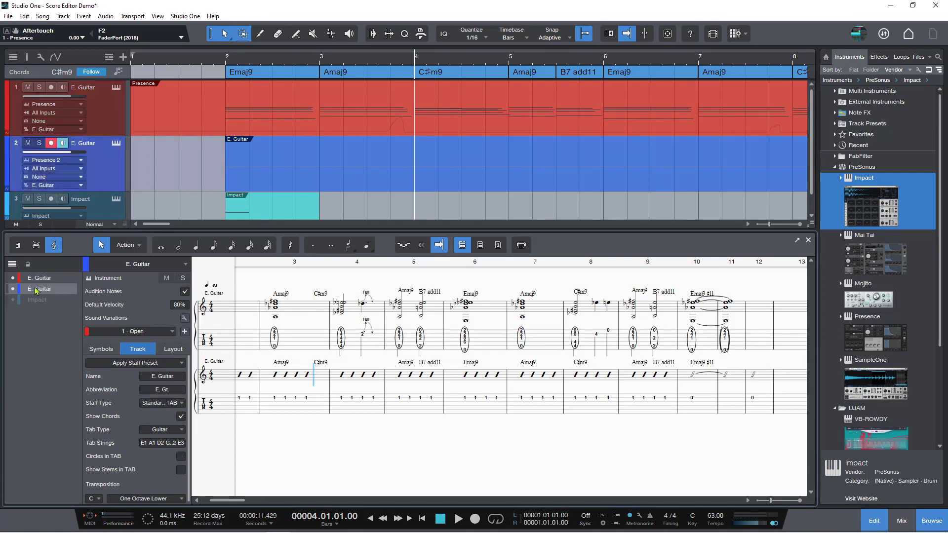
left_click(181, 458)
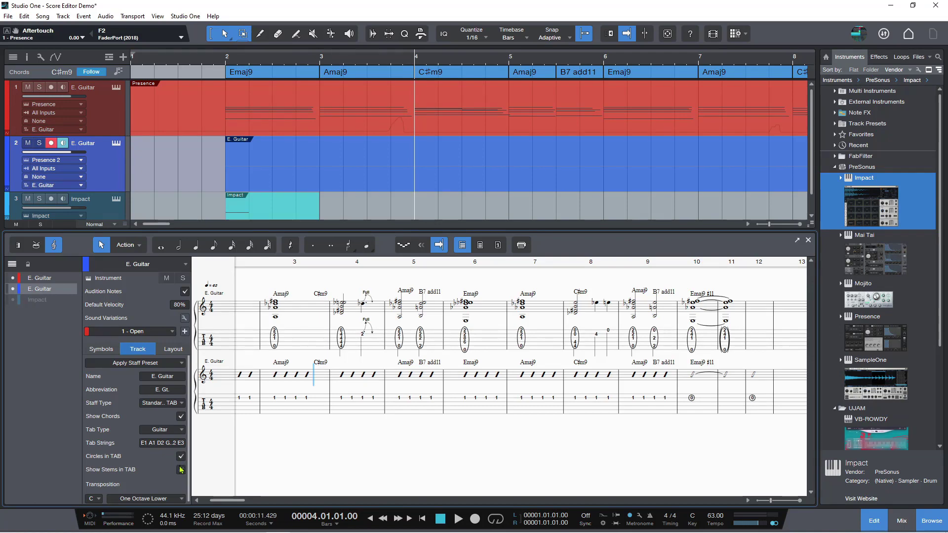
left_click(181, 469)
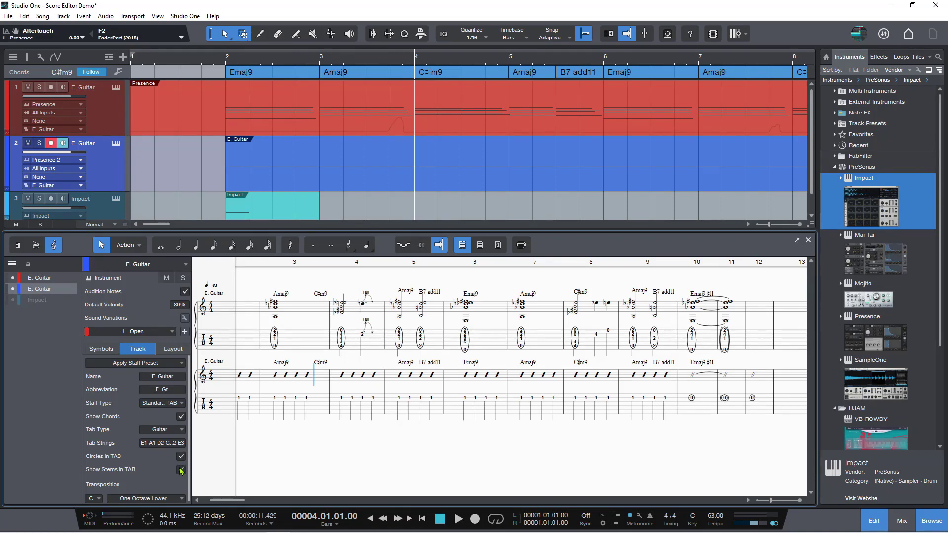
Toggle Show Chords off and back on for the second E. Guitar track
left_click(182, 416)
left_click(182, 417)
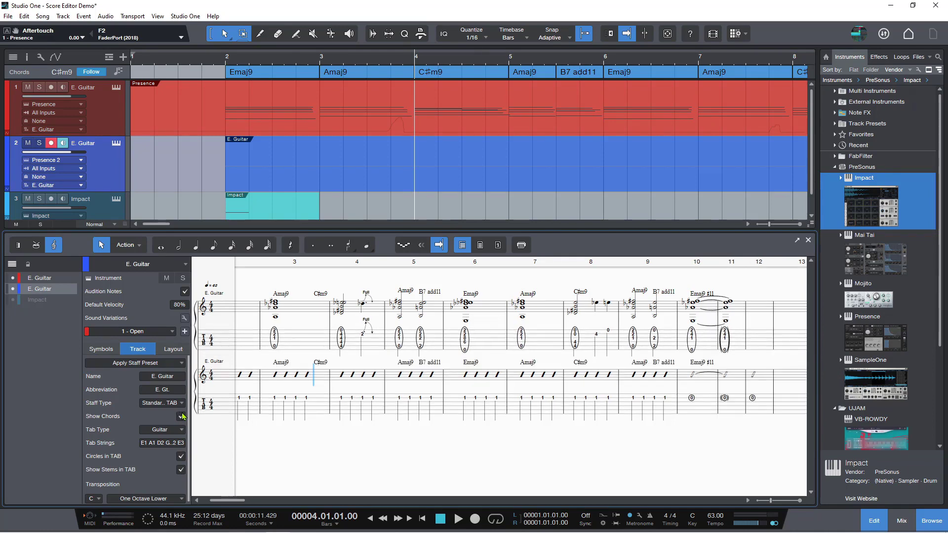
left_click(182, 416)
left_click(182, 416)
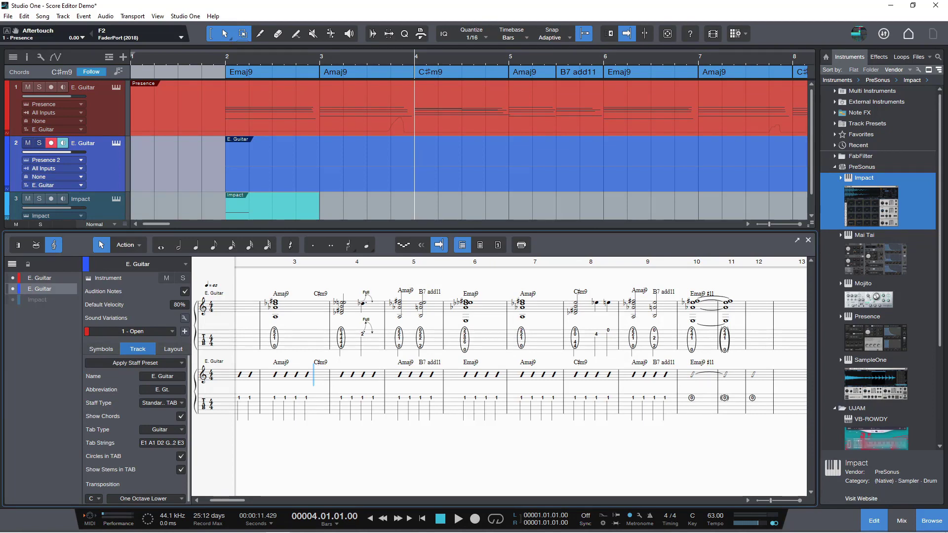
Show the Impact track in the score and hide both E. Guitar tracks
left_click(14, 301)
left_click(14, 289)
left_click(14, 278)
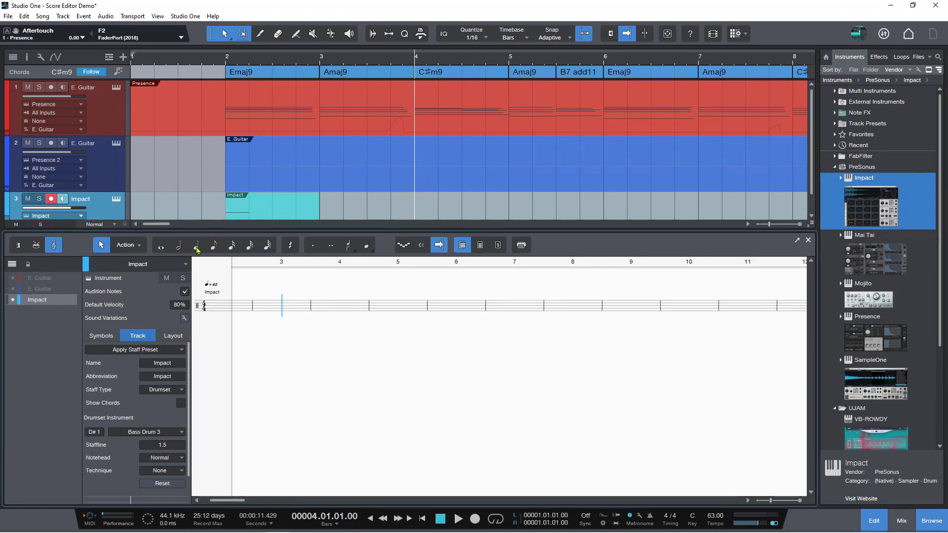
Play the Impact drum staff from bar 2, stop playback, and select its drum note
left_click_drag(227, 501, 220, 500)
left_click(293, 268)
key("space")
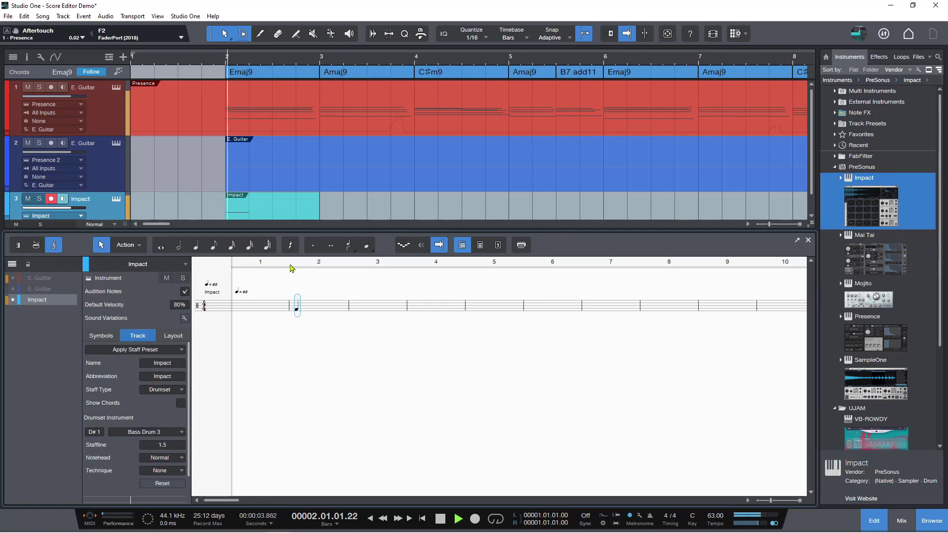
key("space")
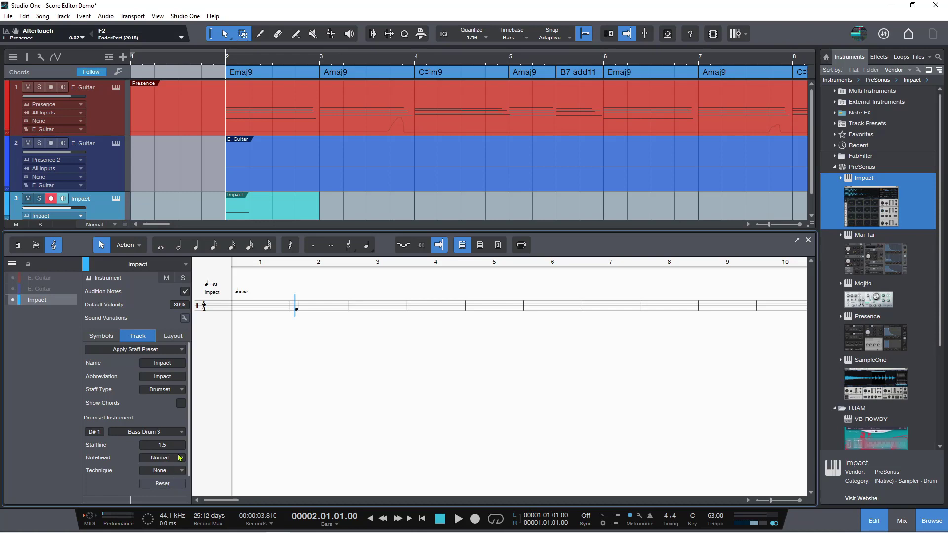
left_click(296, 309)
scroll(143, 414, "down", 2)
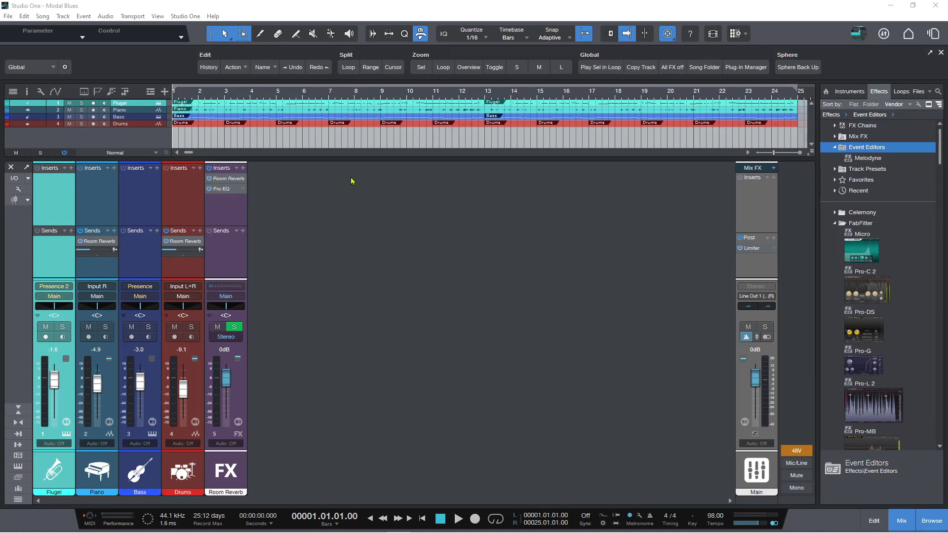
Examine the file types offered by Save As for the Modal Blues song, including DAWproject File, and leave without saving
left_click(7, 16)
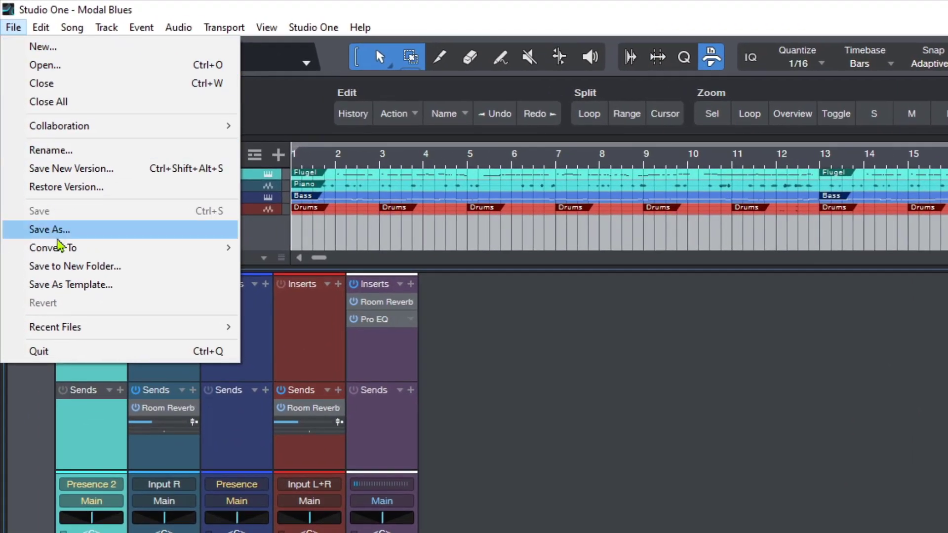
left_click(57, 237)
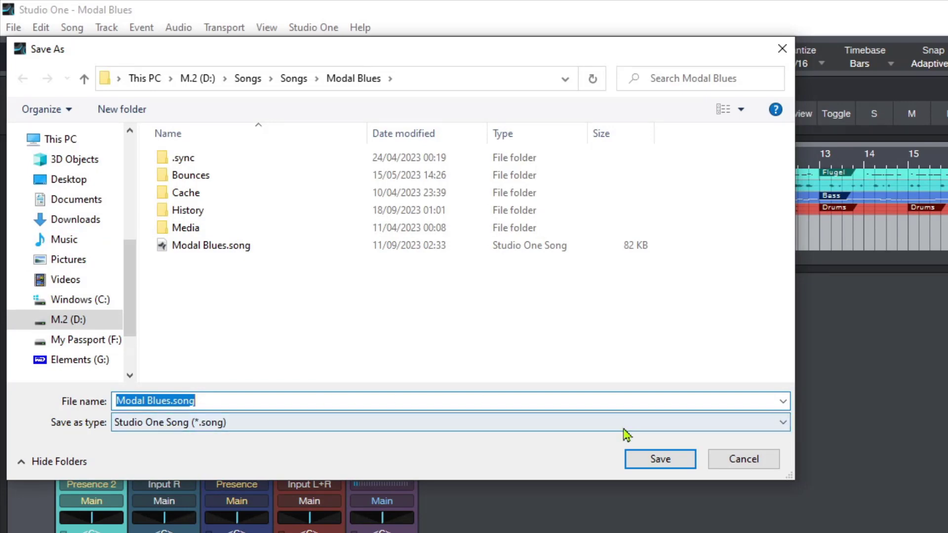
left_click(784, 425)
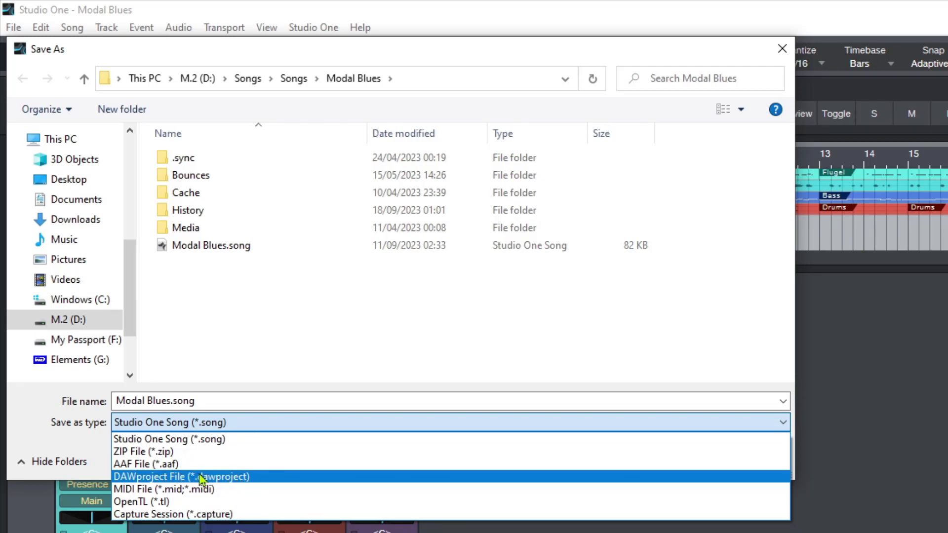
left_click(393, 343)
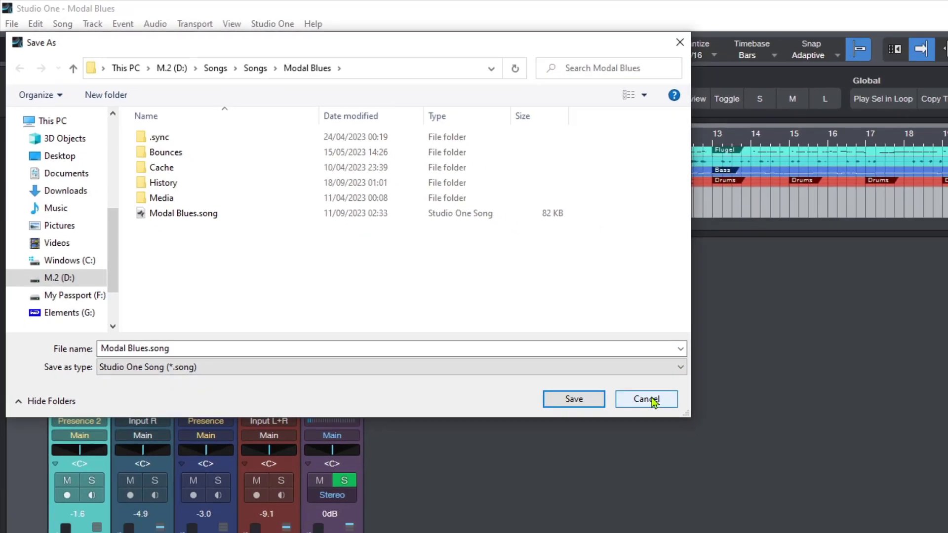
left_click(748, 459)
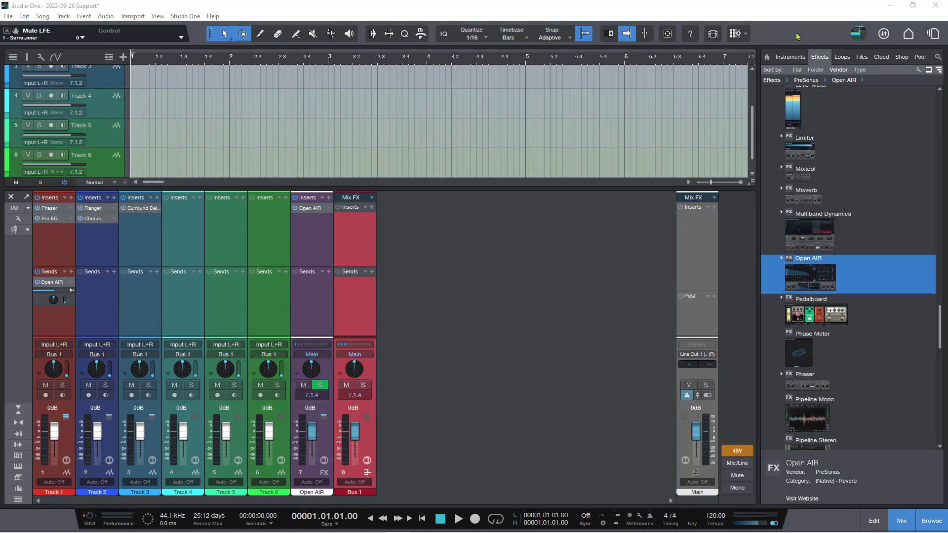
Open the new document setup and examine the Sample Rate options for a Mix in Surround song in Dolby Atmos configuration
left_click(909, 36)
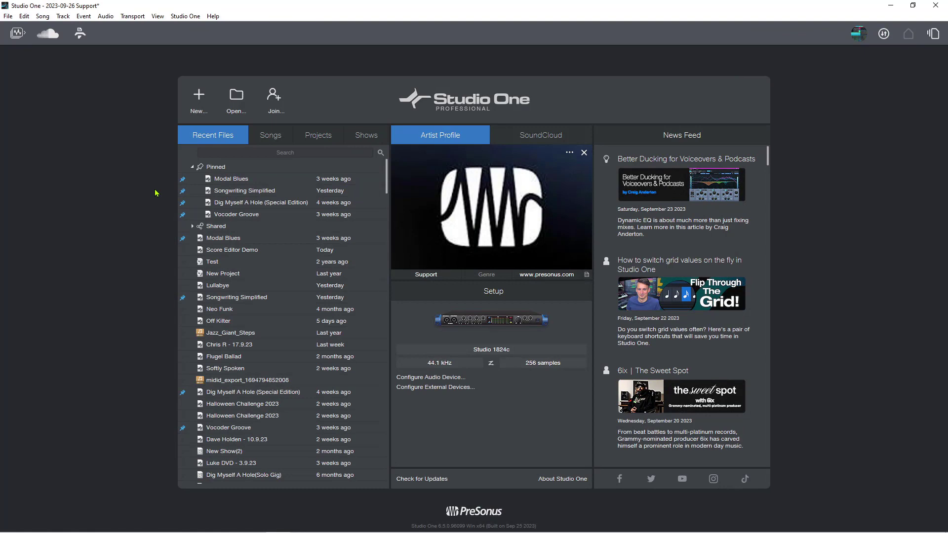
left_click(198, 98)
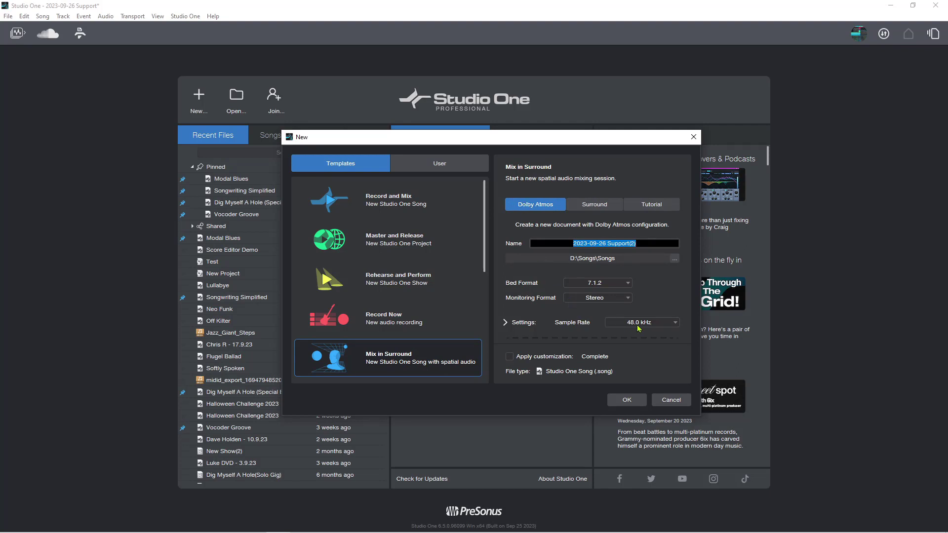
left_click(673, 326)
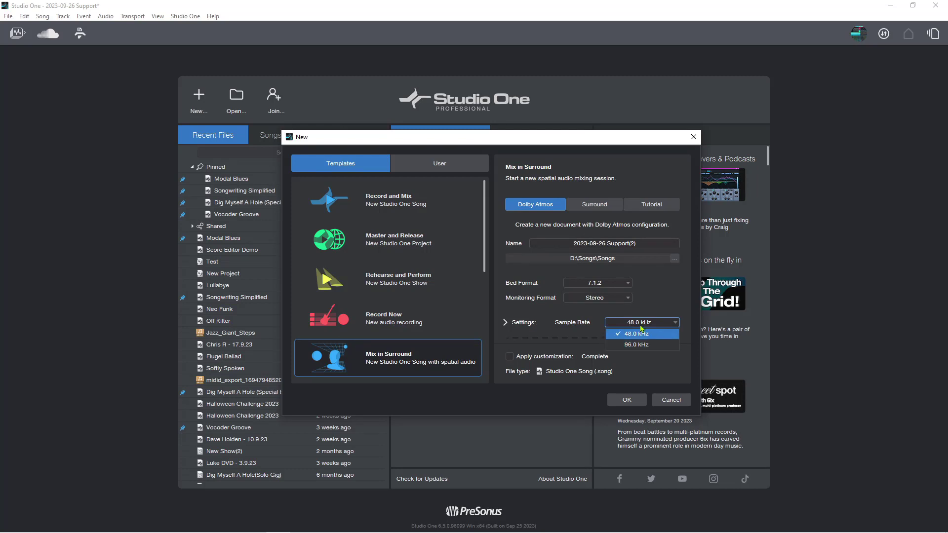
left_click(658, 298)
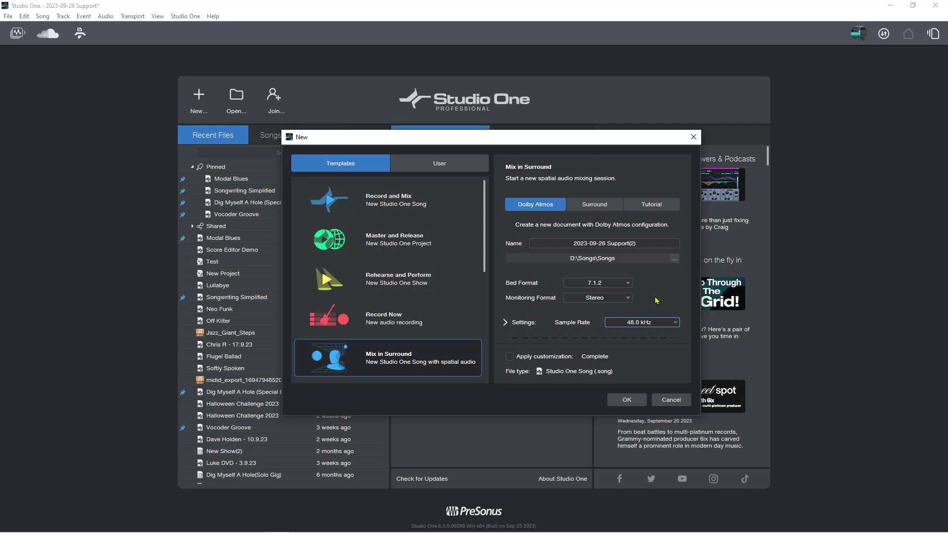
left_click(652, 324)
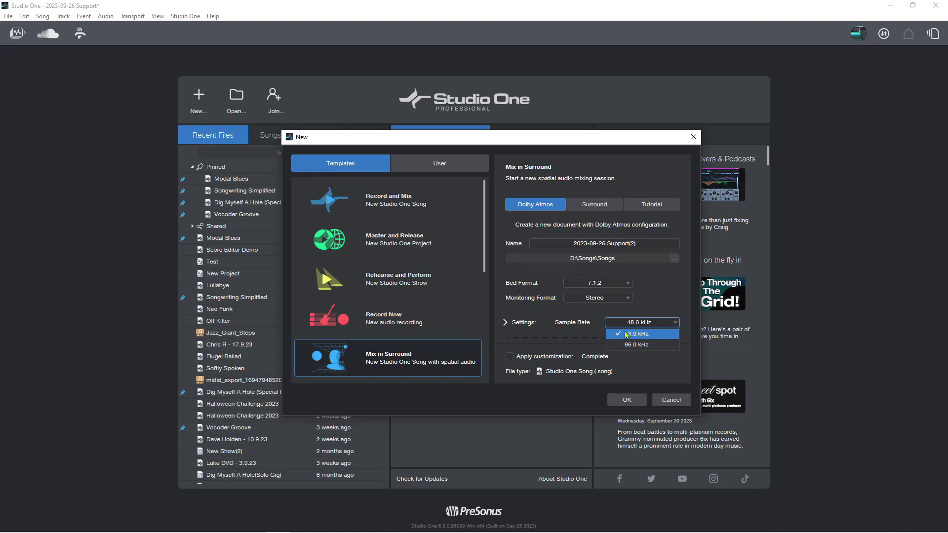
left_click(657, 287)
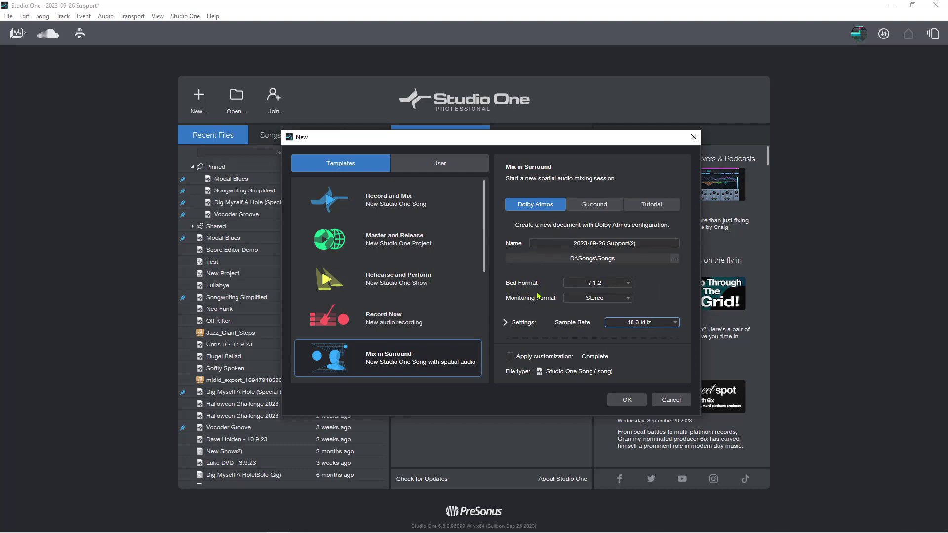
Examine the Bed Format and Monitoring Format options for the Dolby Atmos configuration
left_click(630, 286)
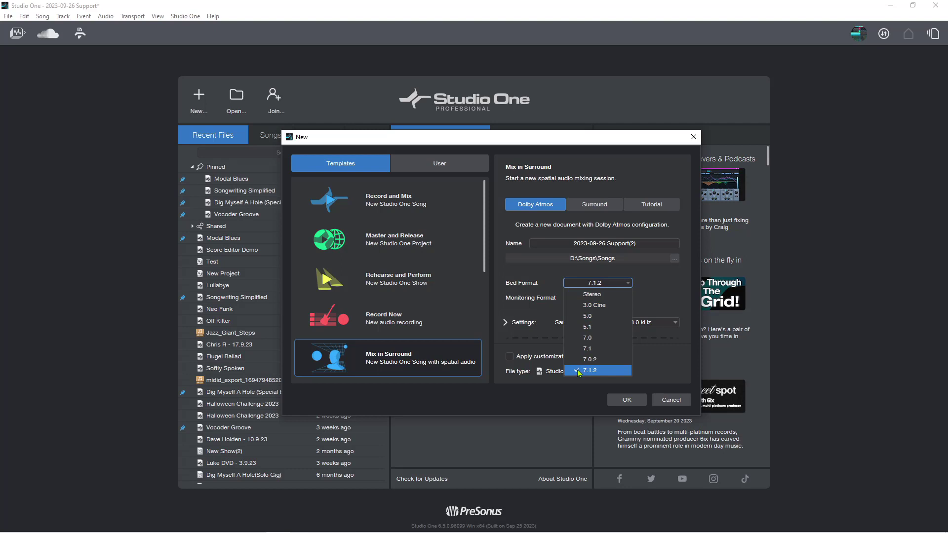
left_click(664, 288)
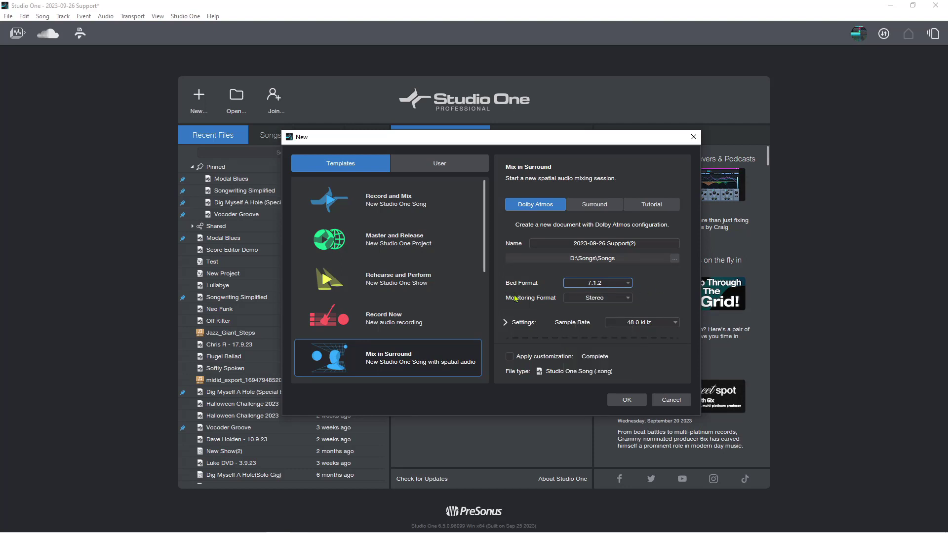
left_click(627, 300)
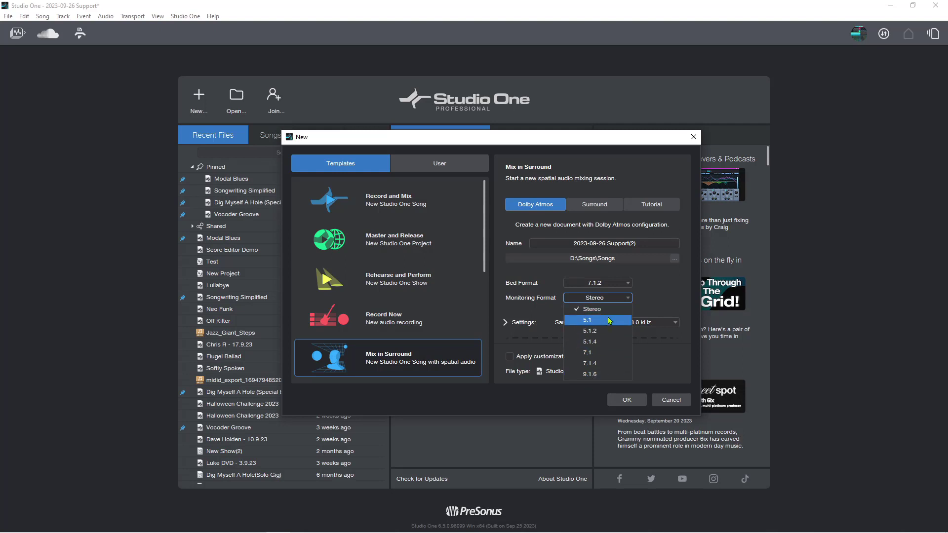
left_click(659, 291)
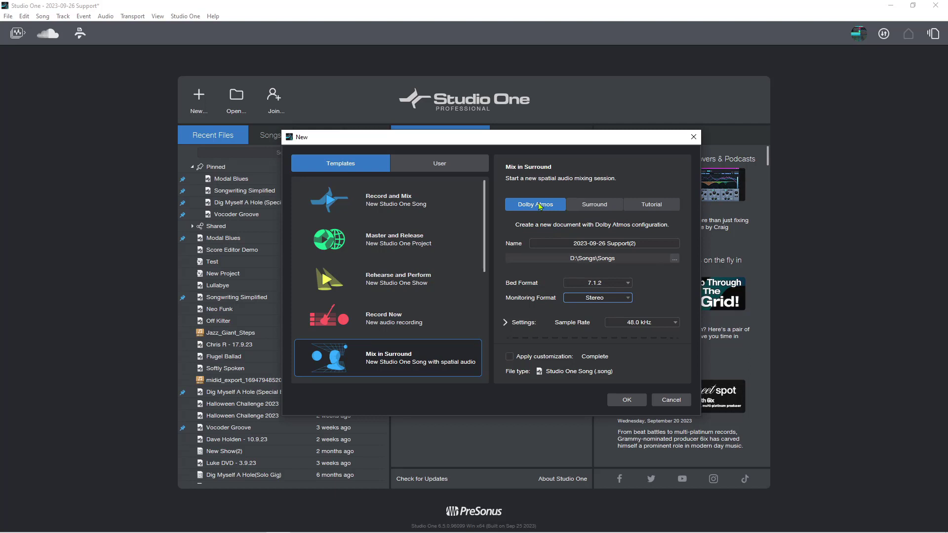
Examine the Output Format and Sample Rate options for the basic Surround configuration
left_click(597, 208)
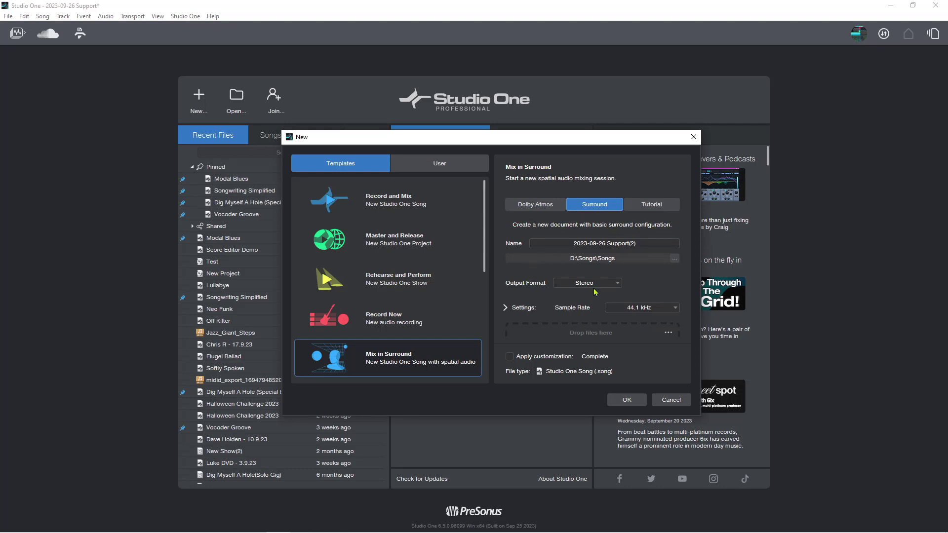
left_click(615, 284)
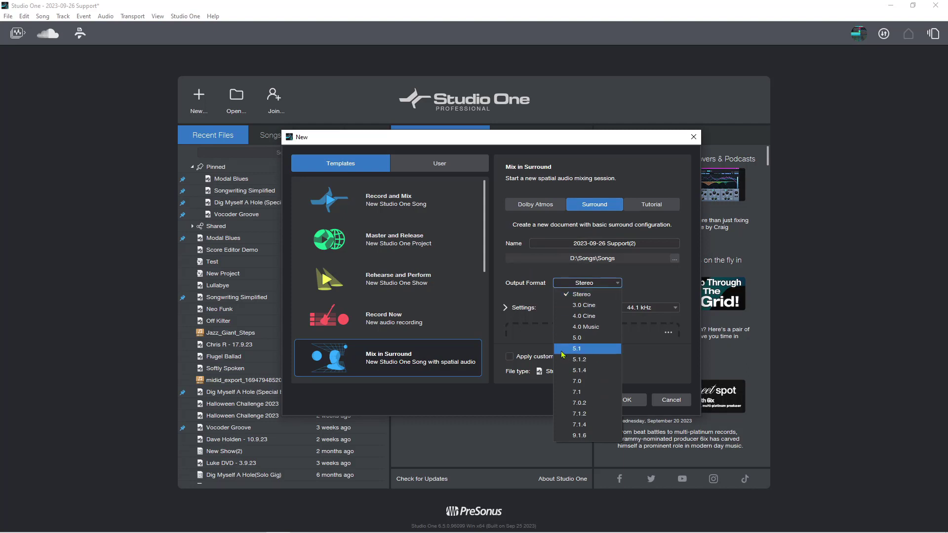
left_click(683, 277)
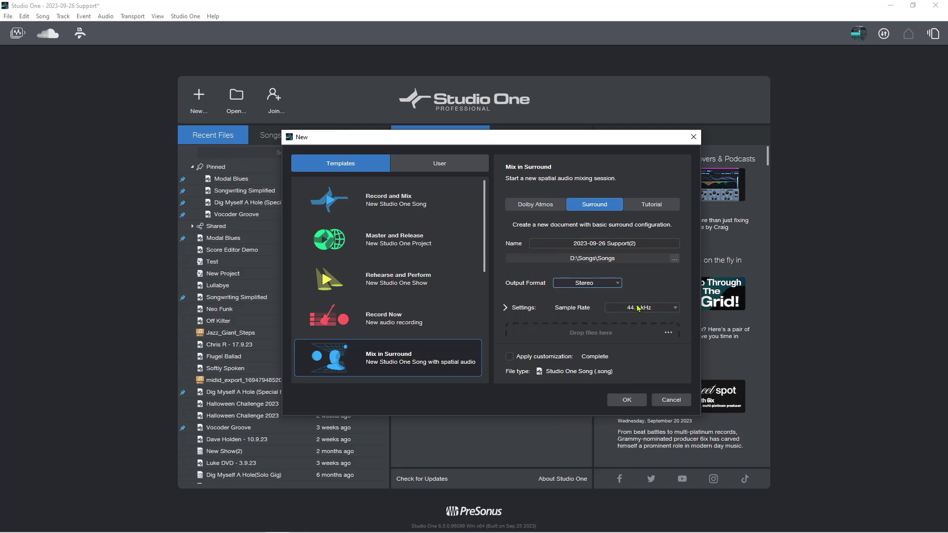
left_click(653, 308)
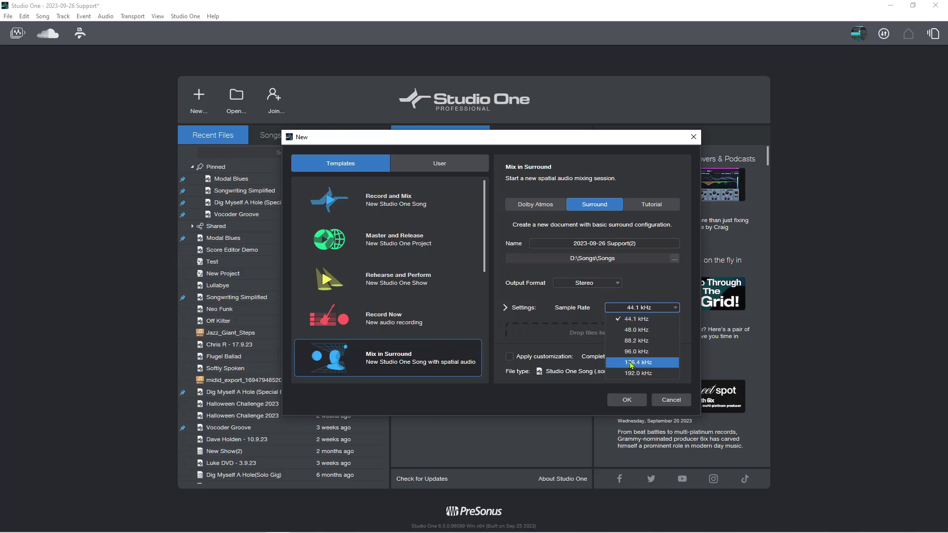
left_click(656, 283)
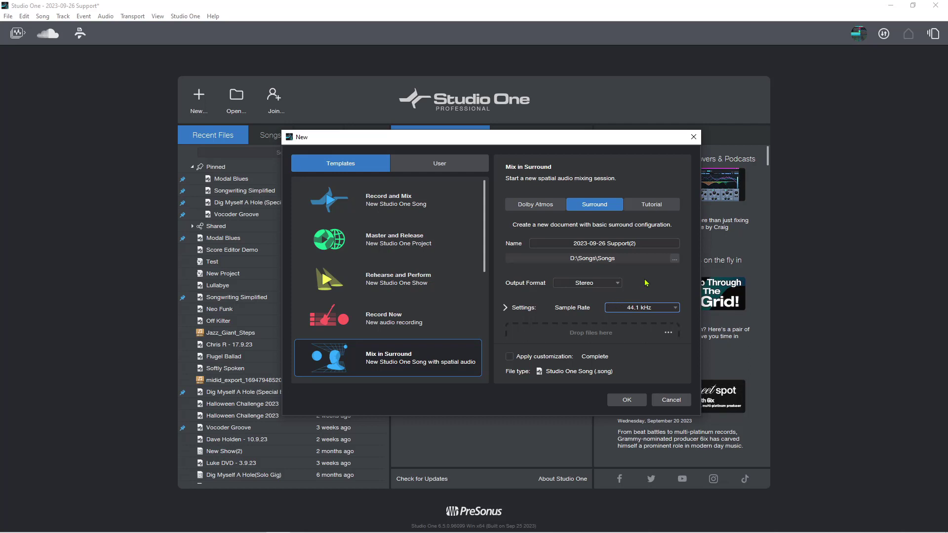
left_click(606, 284)
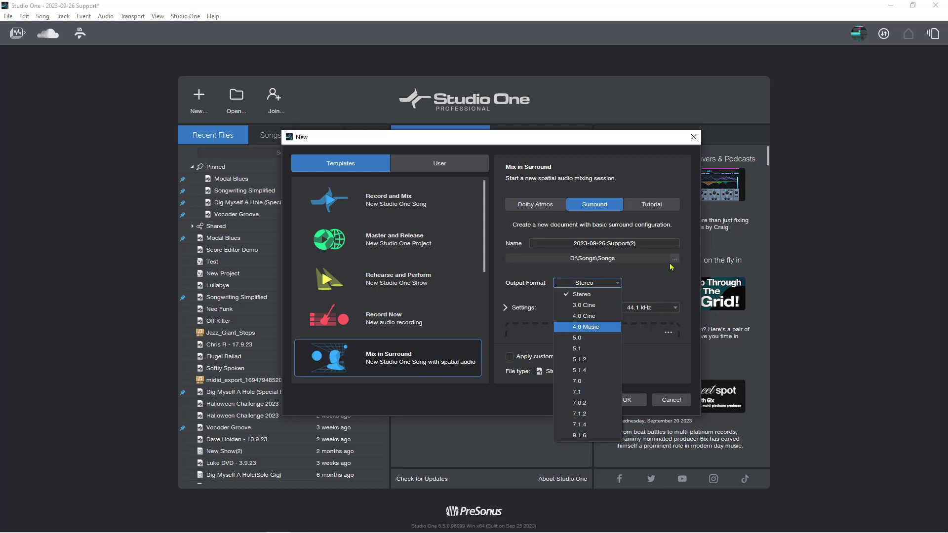
left_click(660, 284)
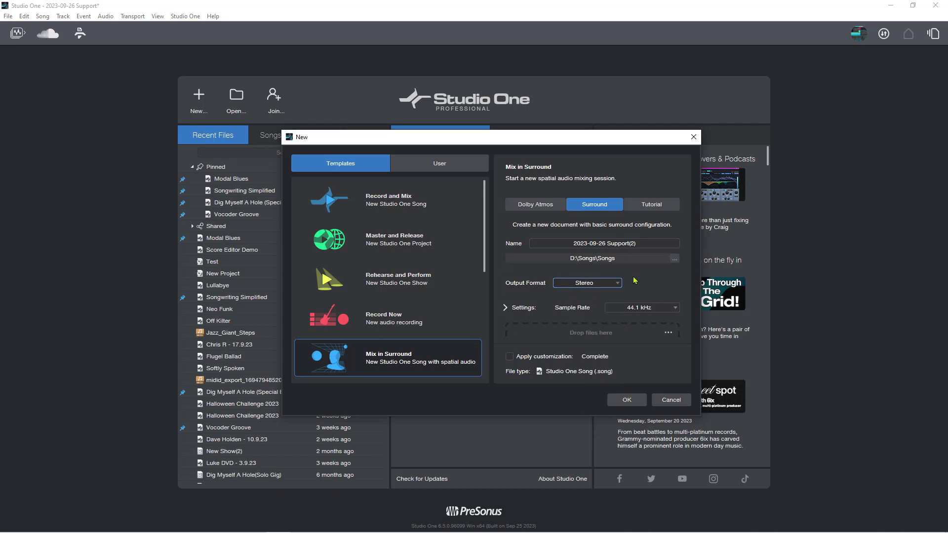
View the Dolby Atmos tutorial page, then cancel the new document and return to the 2023-09-26 Support song
left_click(649, 205)
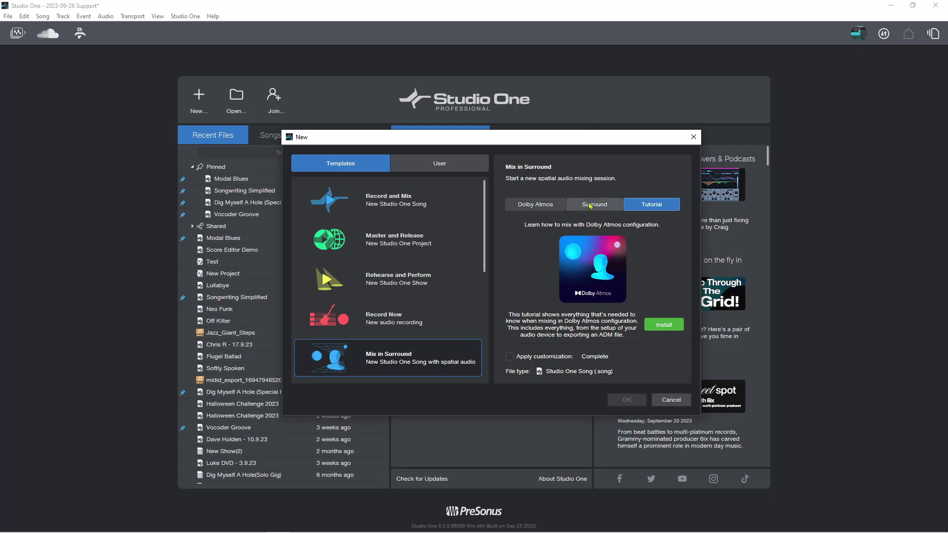
left_click(669, 400)
left_click(933, 34)
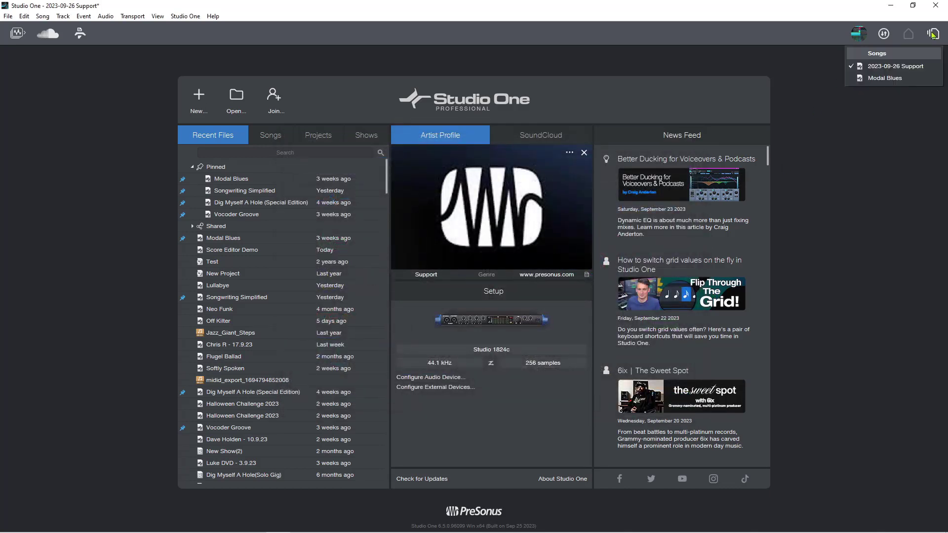
left_click(889, 66)
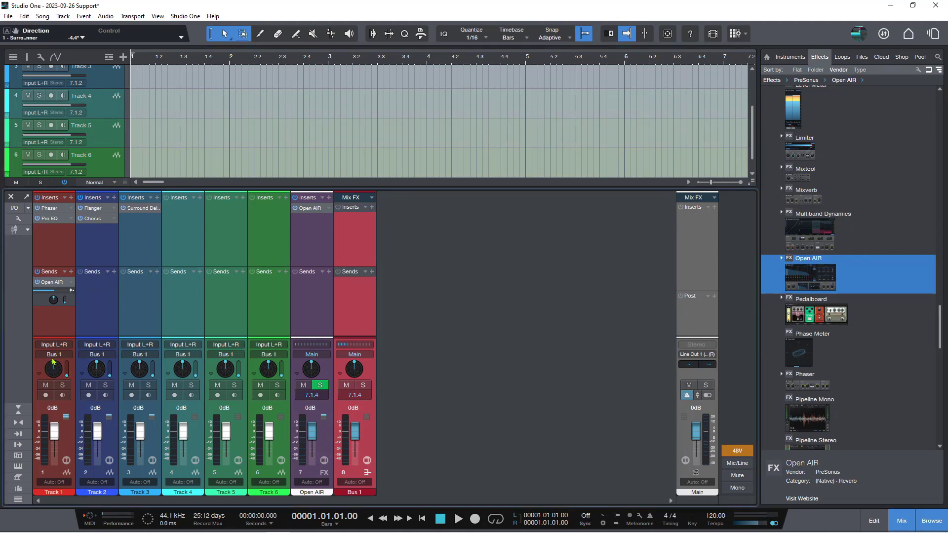
Try out Track 1's panner direction, and switch Track 2's panner to Balance View and back to Pan View
mouse_move(53, 362)
left_mouse_down()
mouse_move(45, 385)
mouse_move(54, 355)
left_mouse_up()
left_click(82, 378)
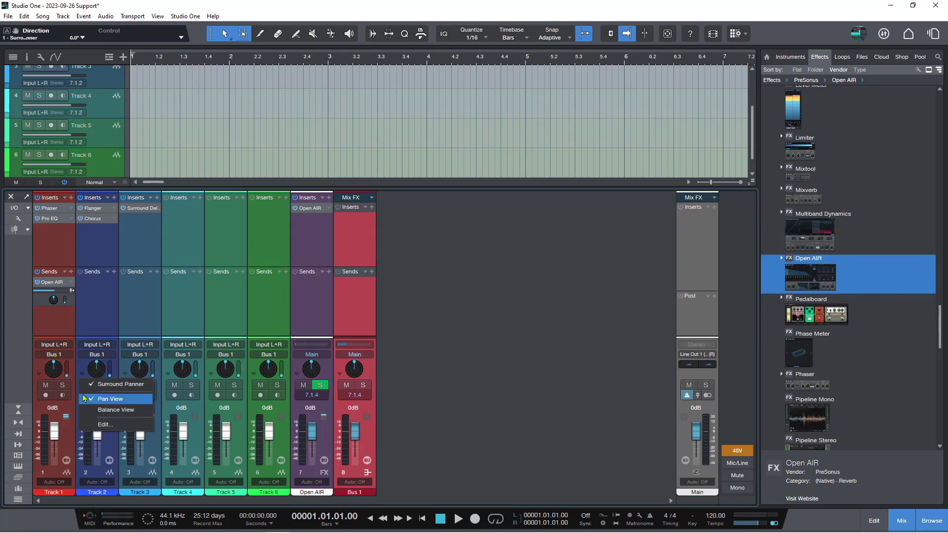
left_click(102, 410)
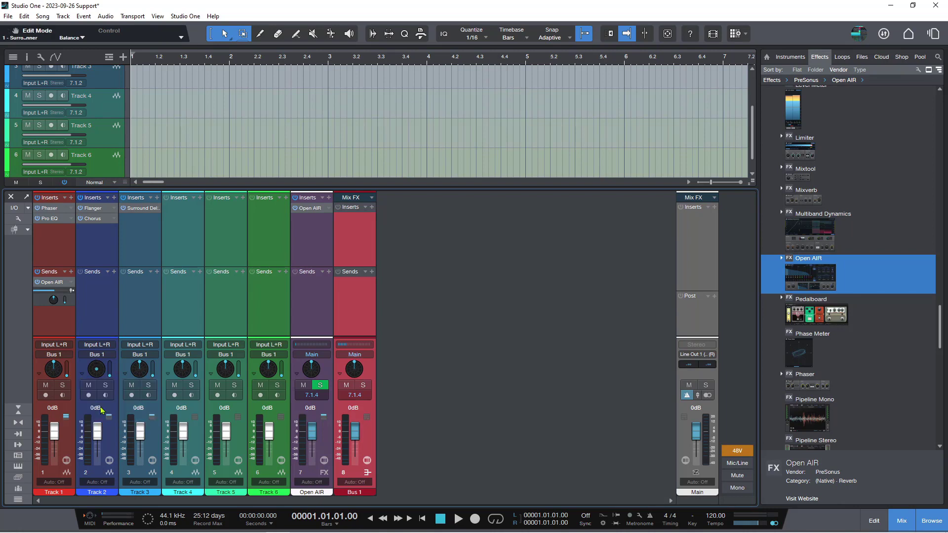
left_click(83, 377)
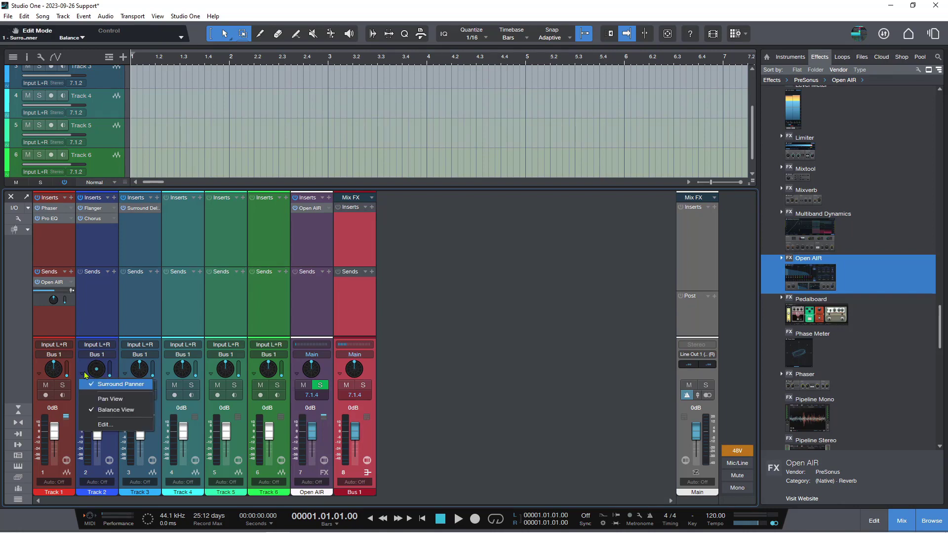
left_click(97, 399)
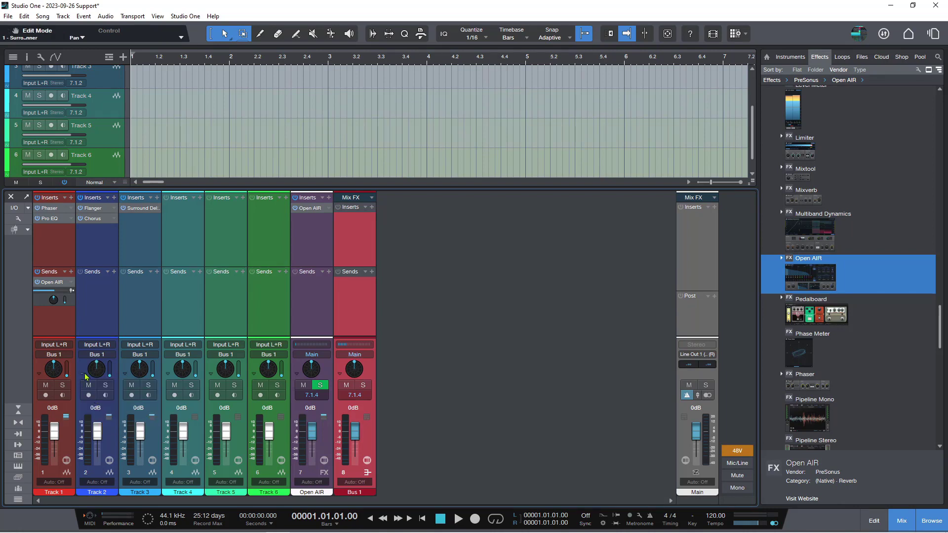
Keep Surround Panner chosen for Track 2, and raise its elevation before returning it to 0°
left_click(84, 377)
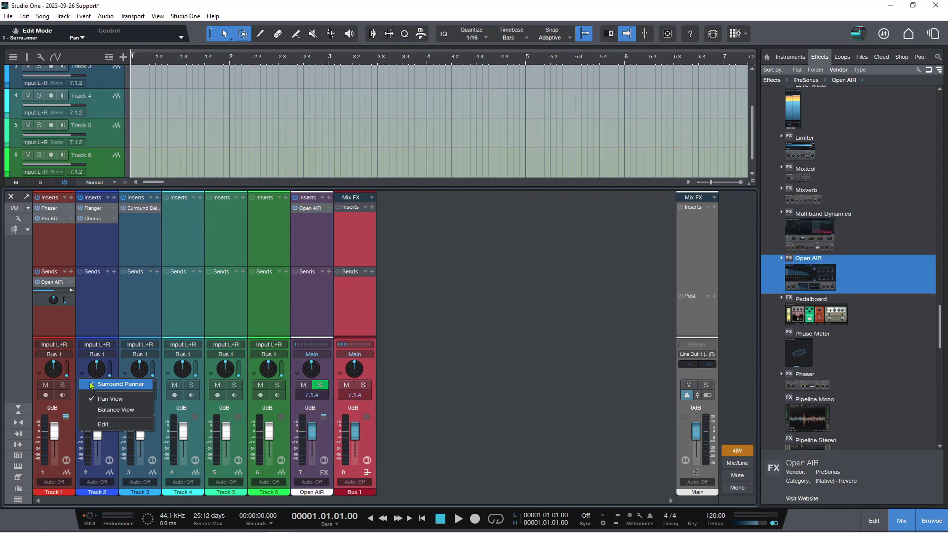
left_click(91, 385)
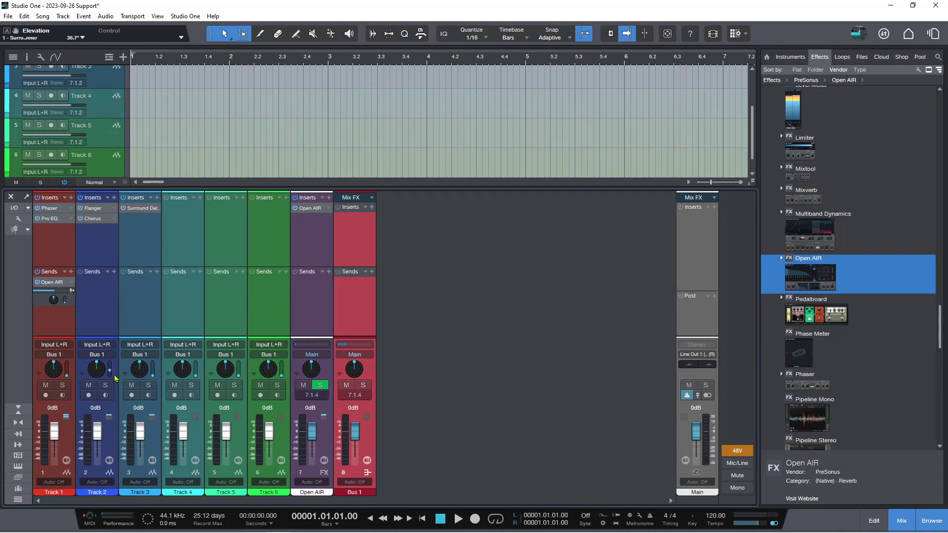
left_click_drag(118, 368, 115, 375)
Open Track 1's Surround Panner beside the channels, and check the track's output routing choices while leaving Bus 1 assigned
double_click(53, 370)
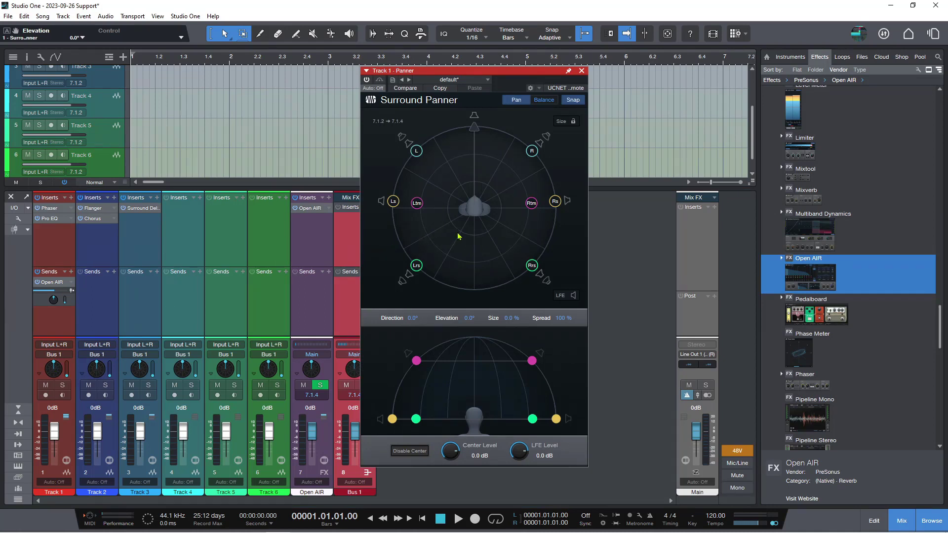
left_click_drag(489, 72, 542, 80)
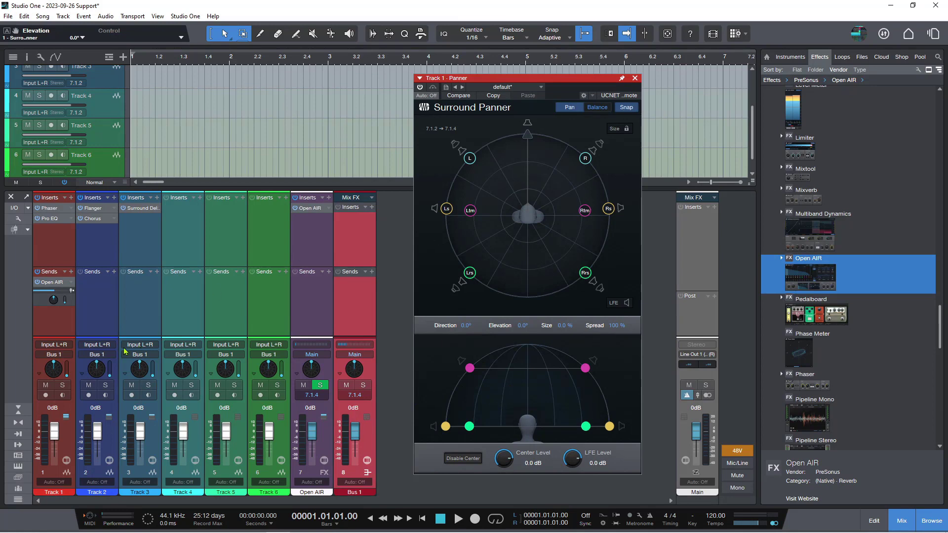
left_click(58, 355)
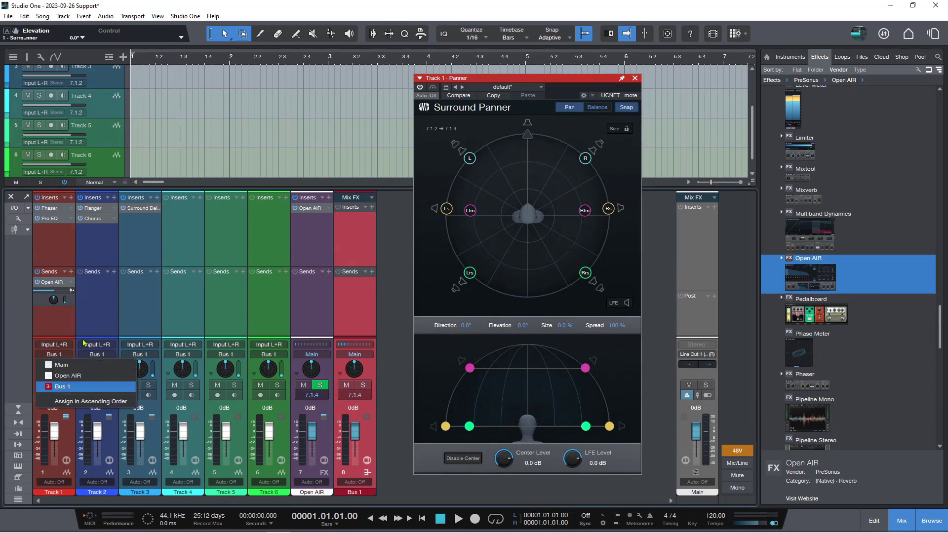
left_click(132, 318)
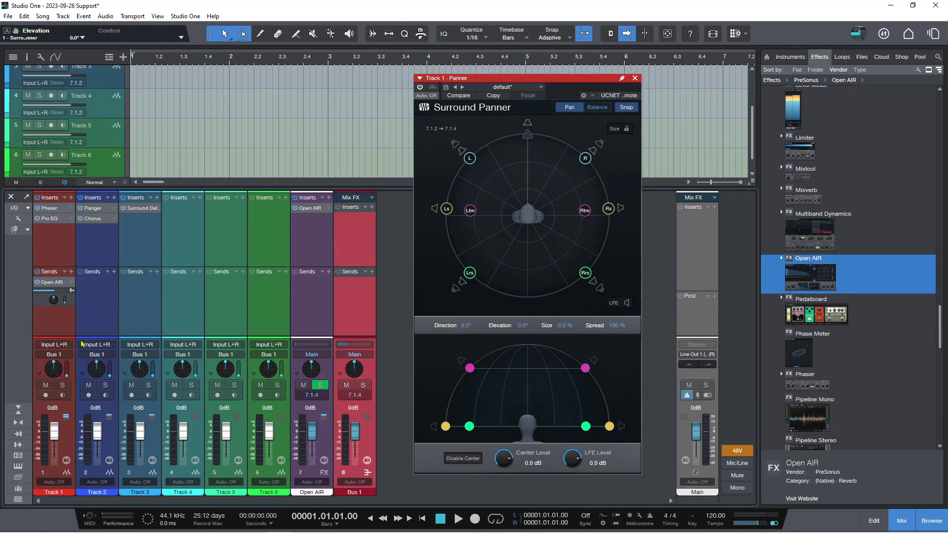
left_click(54, 364)
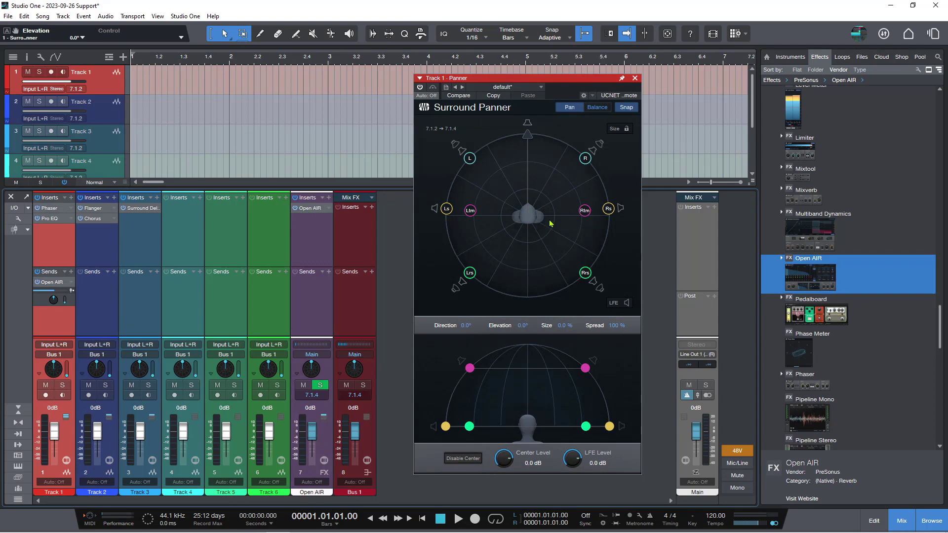
Try out the pan direction in Track 1's Surround Panner, and switch the panner from Pan to Balance mode
left_click_drag(529, 216, 529, 131)
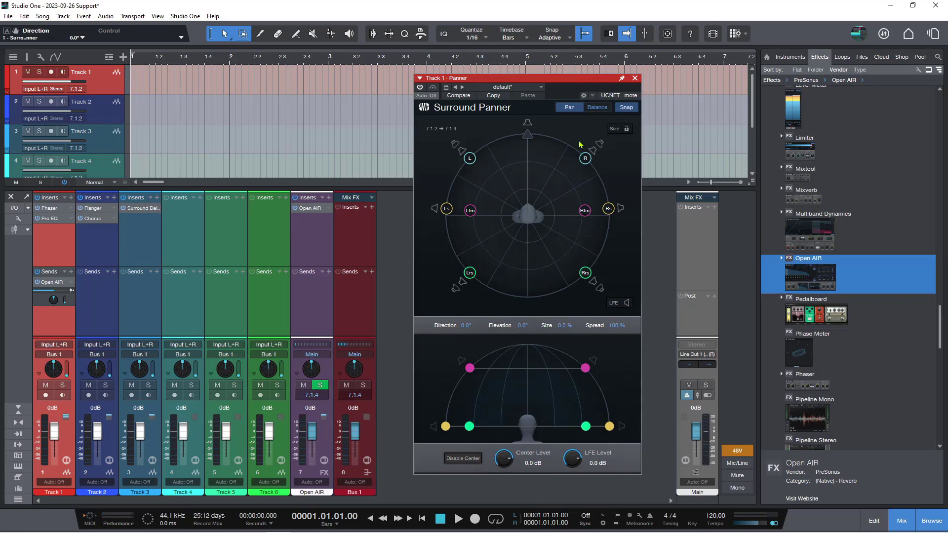
left_click(595, 108)
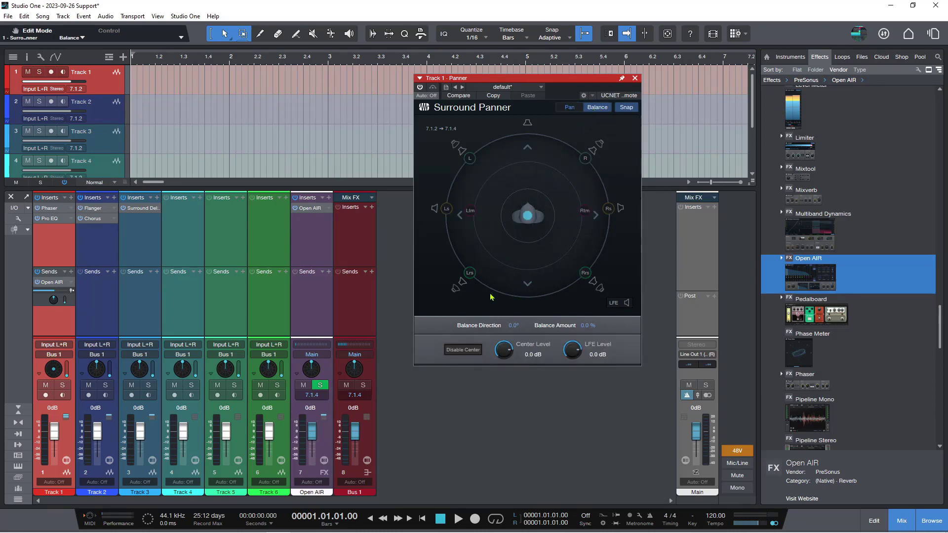
left_click(570, 107)
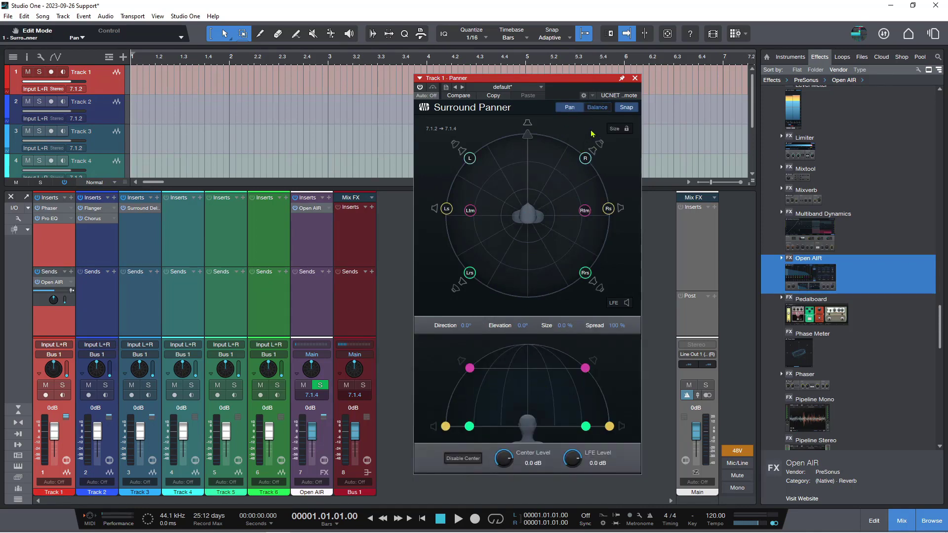
left_click(591, 109)
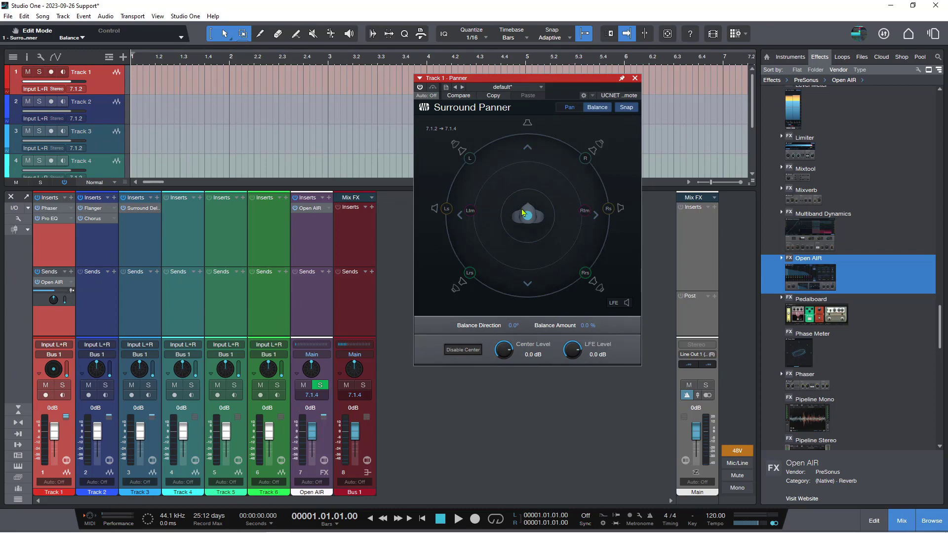
Try moving Track 1's surround balance toward the front, switch the Surround Panner back to Pan mode, and close it
left_click_drag(523, 212, 531, 148)
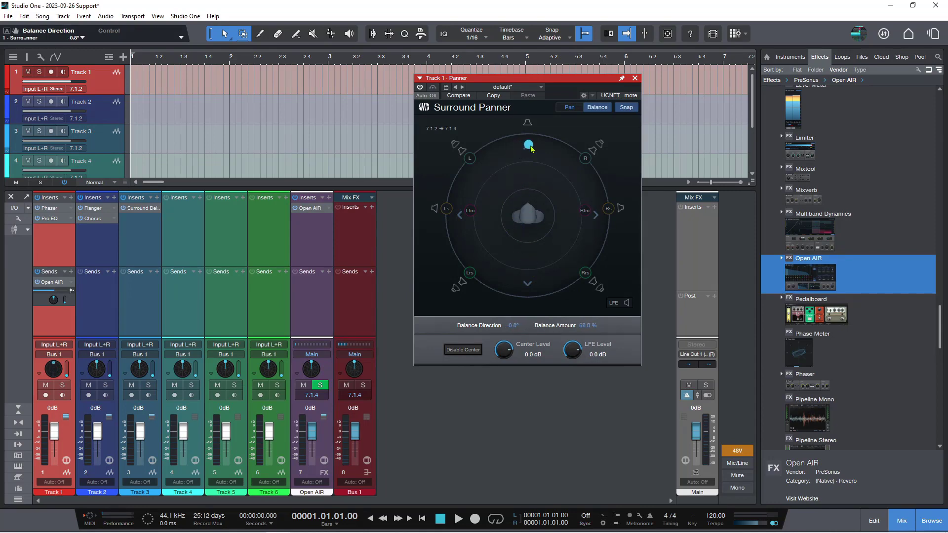
left_click(572, 111)
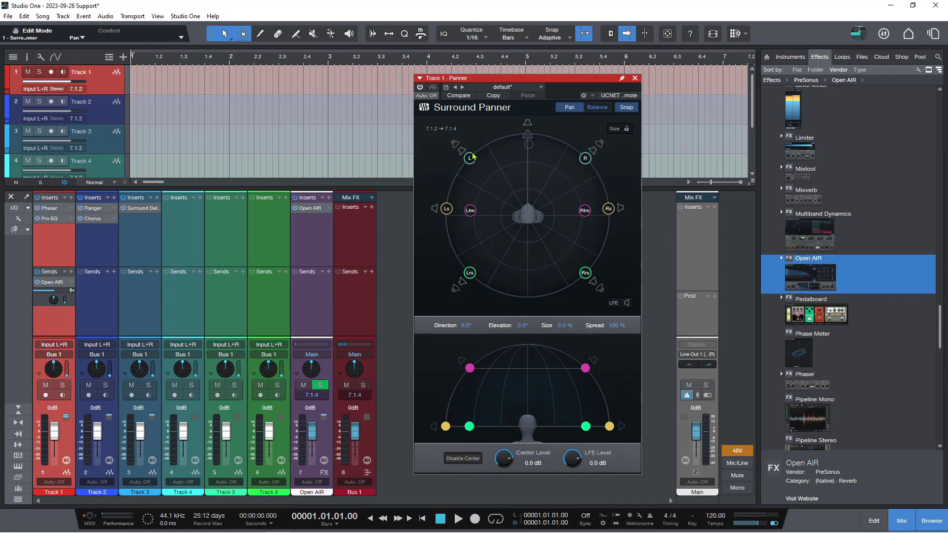
left_click(635, 79)
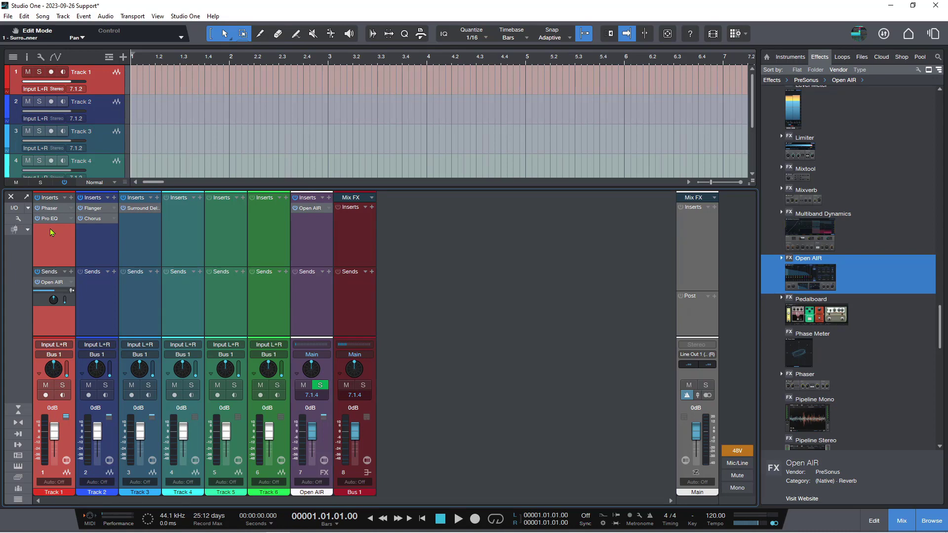
Open Track 1's Phaser and try its Left Right and Front Rear spatial modes before returning to Circular
left_click(69, 210)
left_click(86, 219)
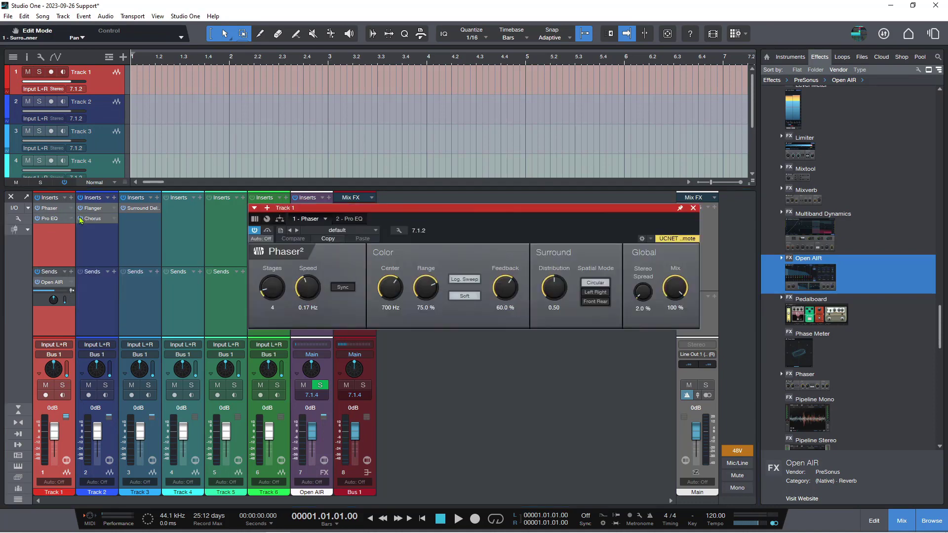
left_click_drag(486, 208, 348, 199)
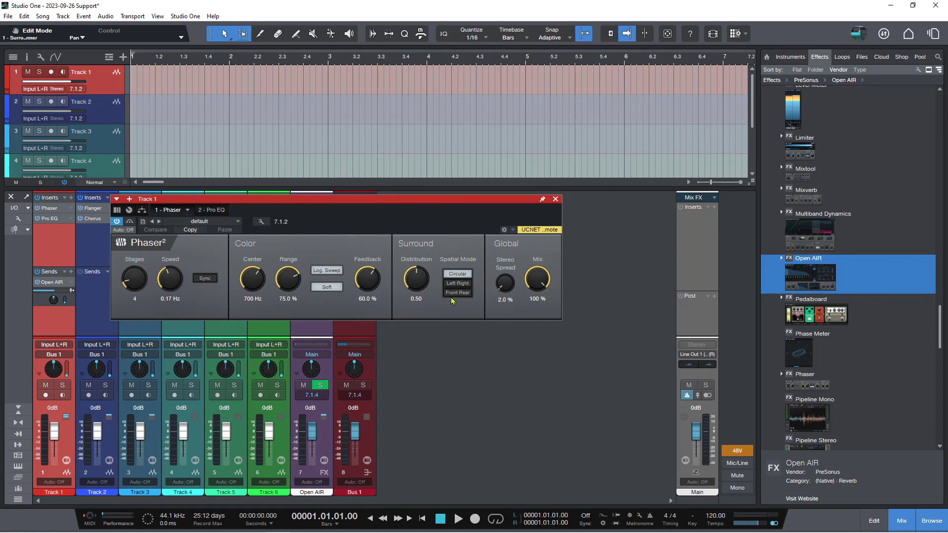
left_click(468, 293)
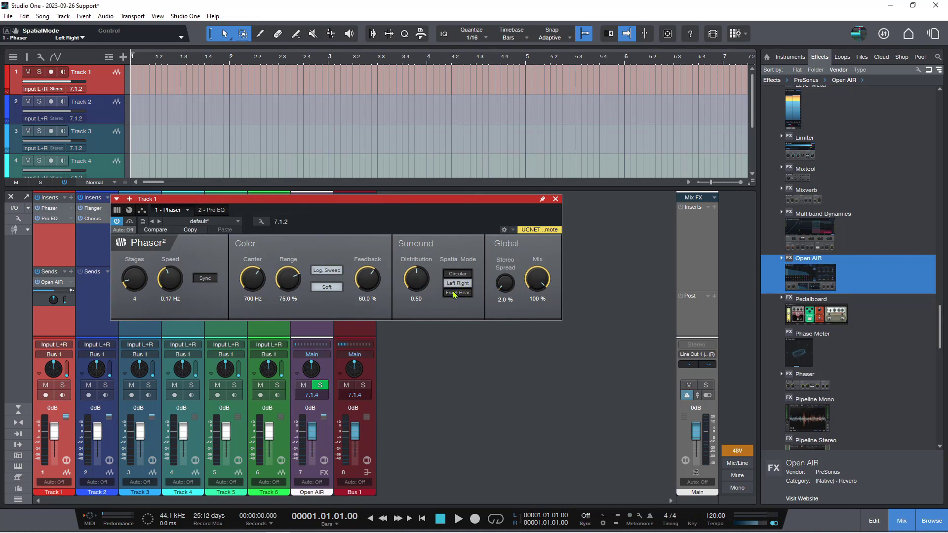
left_click(457, 274)
left_click(458, 283)
left_click(458, 293)
left_click(462, 277)
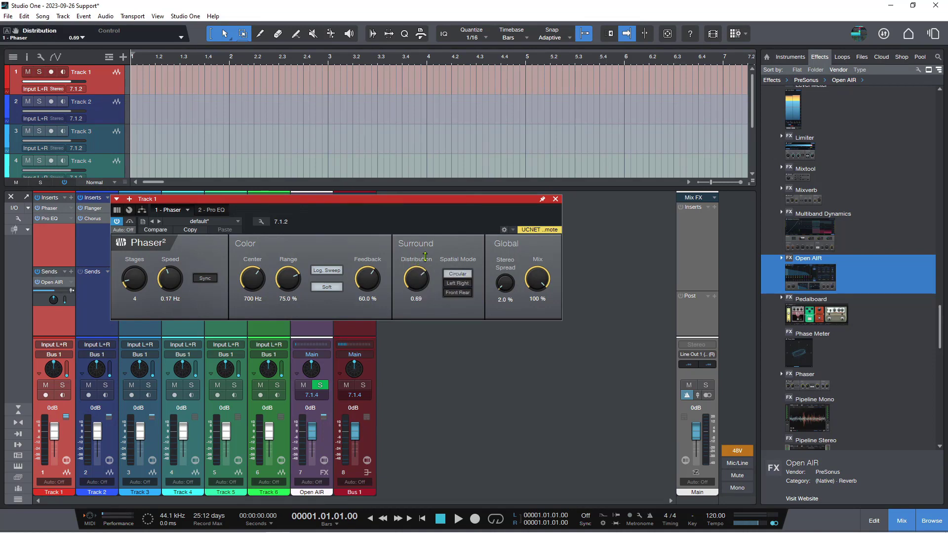
Set the Phaser's surround Distribution to 0.47 and its Stereo Spread to 100%
left_click_drag(416, 279, 381, 232)
left_click_drag(506, 291, 505, 247)
Try out the Phaser's speaker bypass for Low Frequency and both Top Middle channels, and re-enable them all
left_click(269, 222)
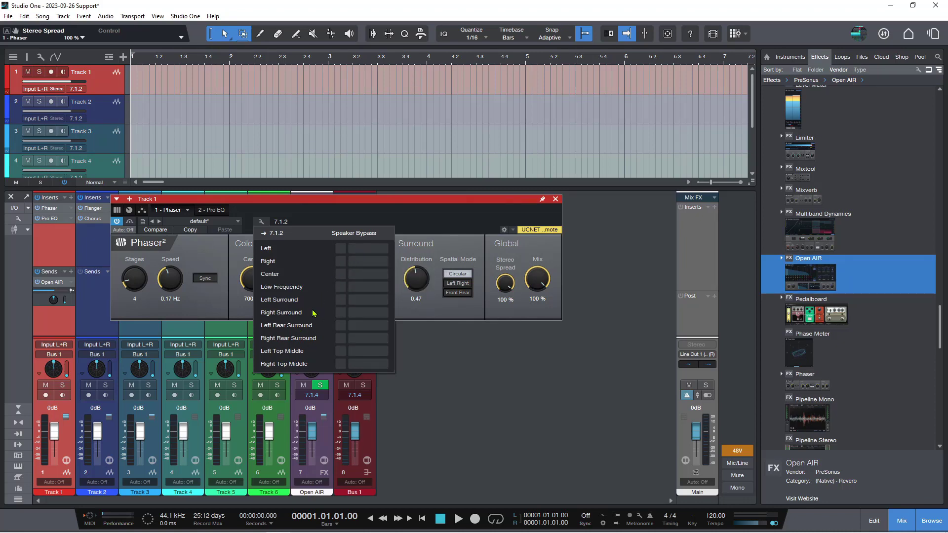
left_click(361, 288)
left_click(362, 289)
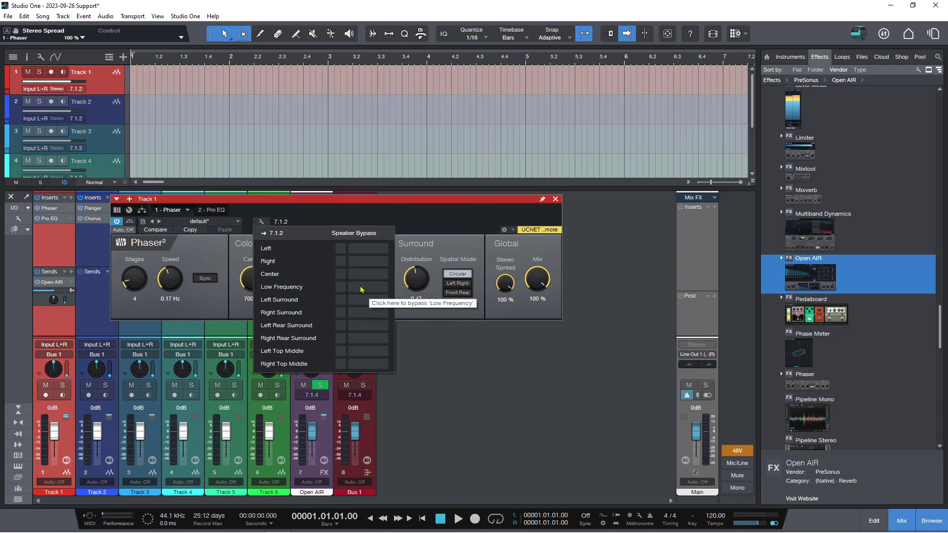
left_click(363, 365)
left_click(361, 351)
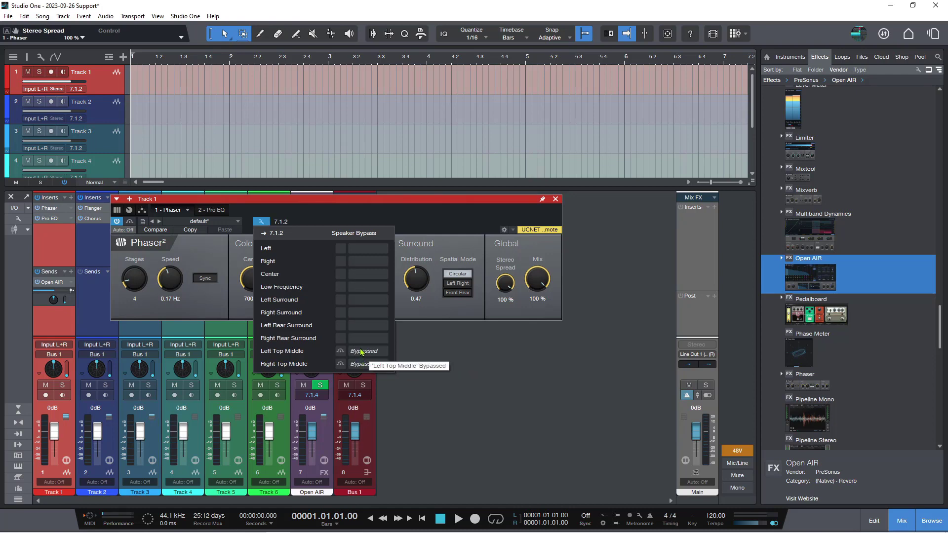
left_click(361, 351)
left_click(362, 364)
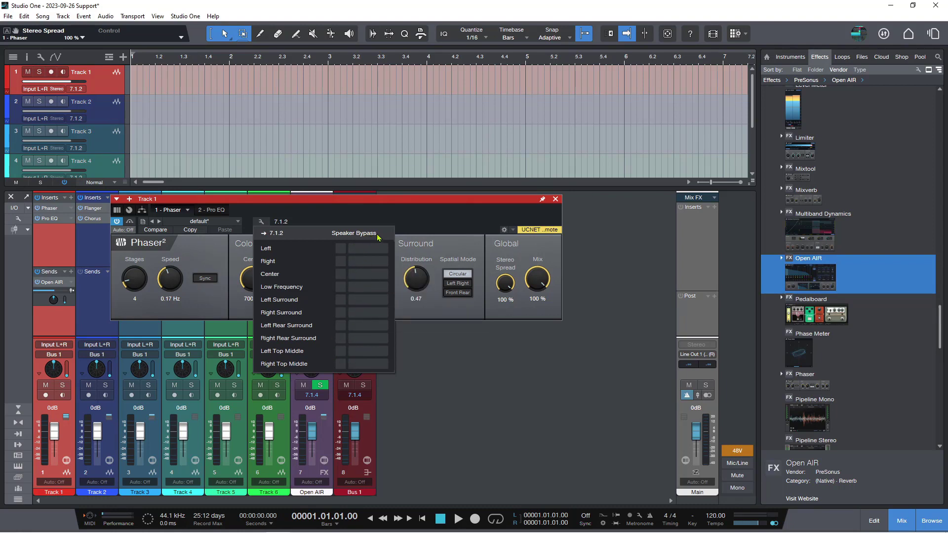
left_click(414, 219)
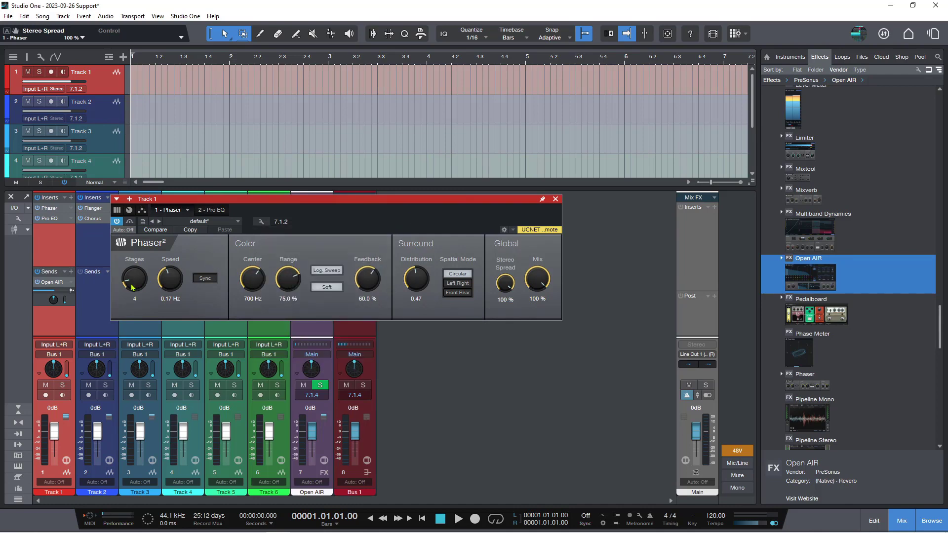
Check the speaker bypass options of Track 1's Pro EQ and close the effect window
left_click(207, 210)
left_click(312, 222)
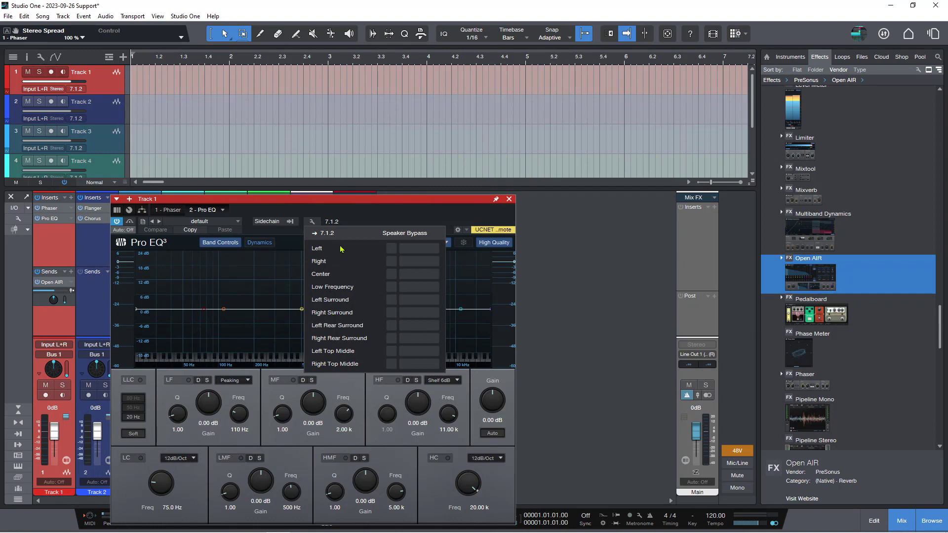
left_click(465, 212)
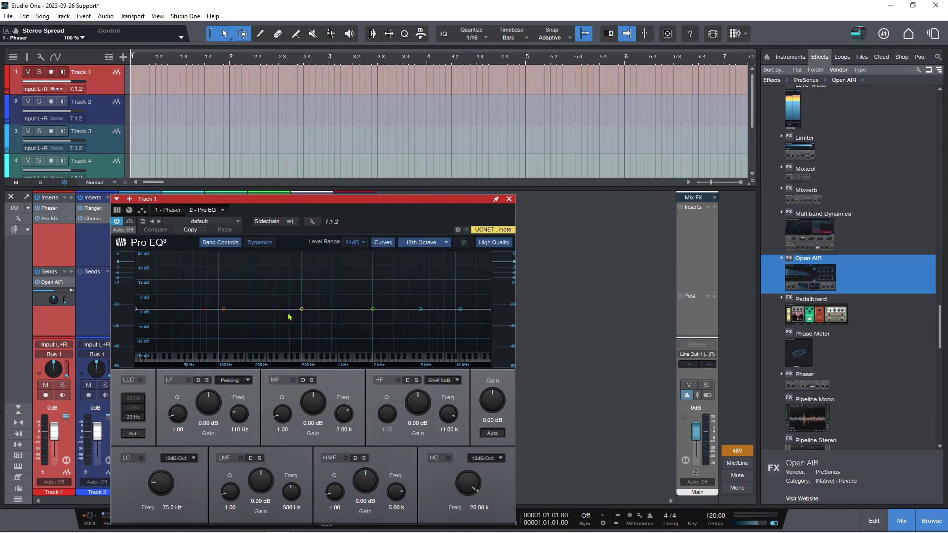
left_click(509, 199)
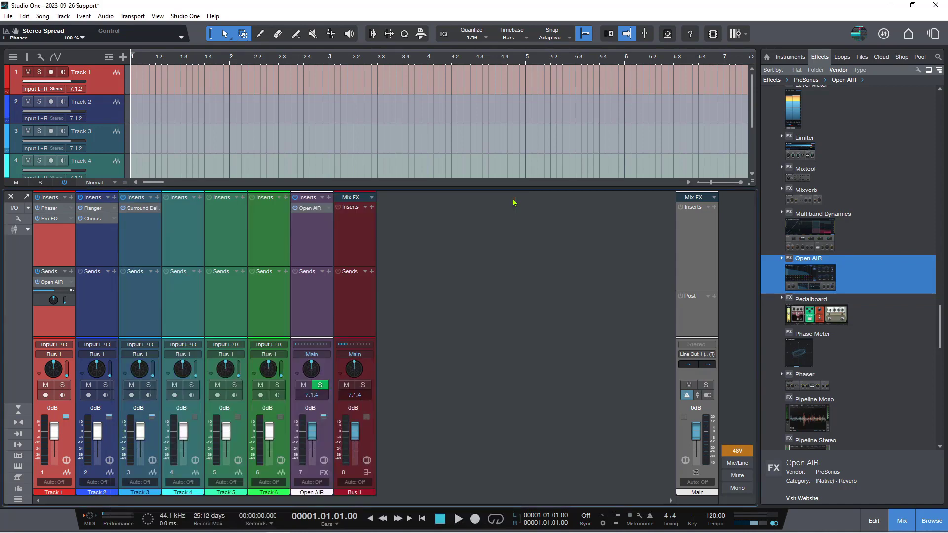
Open Track 2's Flanger, try the Left Right spatial mode, set it to Front Rear, and close the effect
left_click(113, 209)
left_click(122, 222)
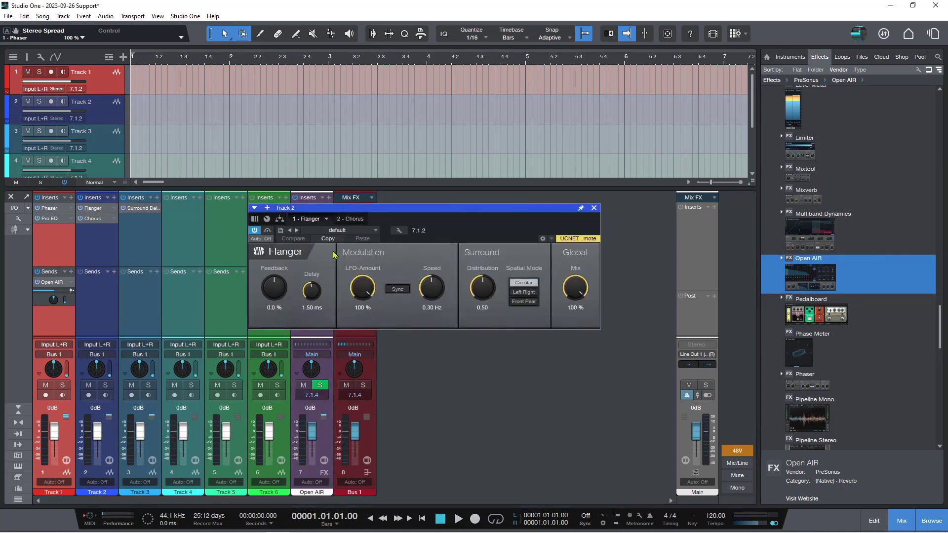
left_click(520, 294)
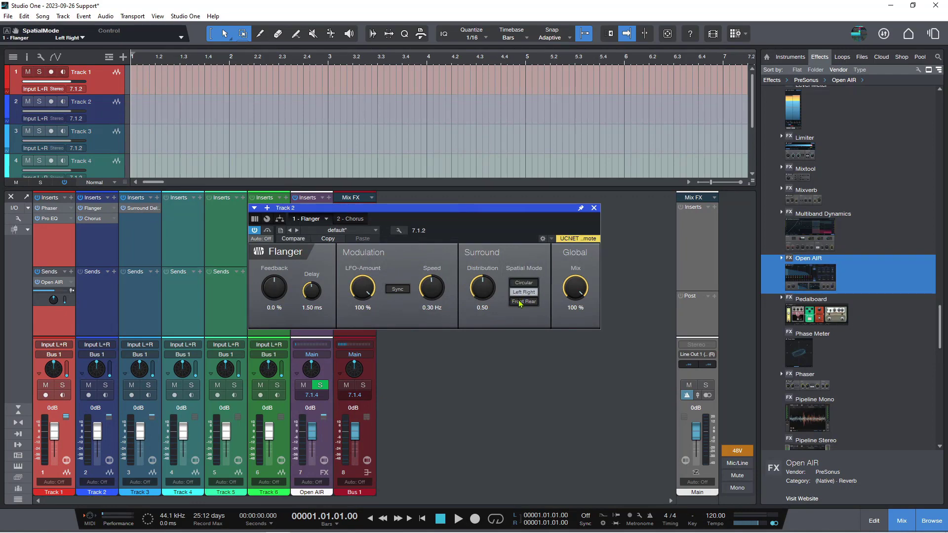
left_click(521, 303)
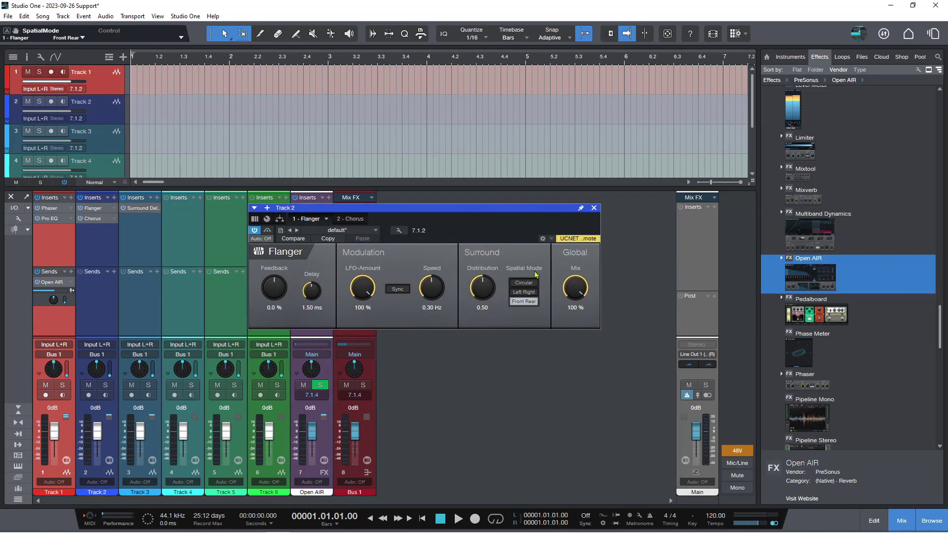
left_click(594, 208)
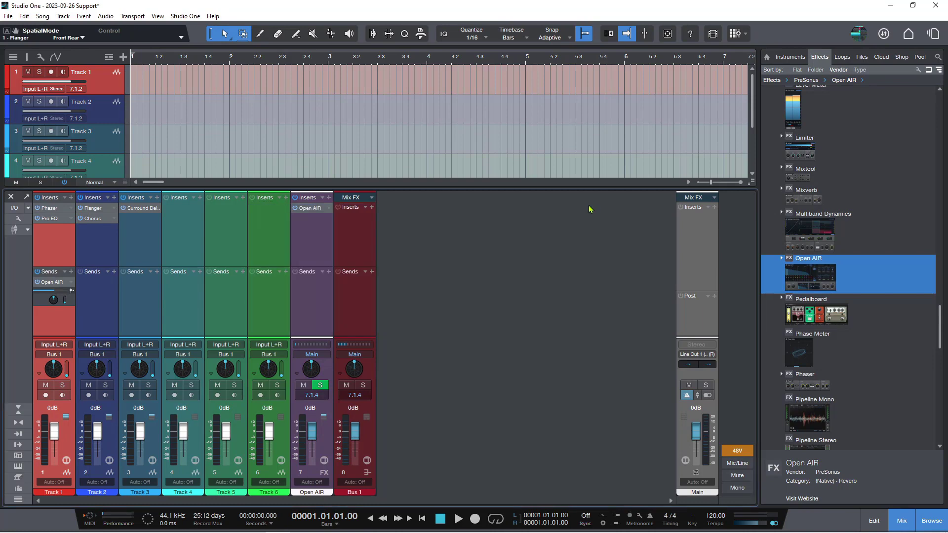
Open Track 2's Chorus to view its controls, and close it again
right_click(112, 223)
left_click(122, 233)
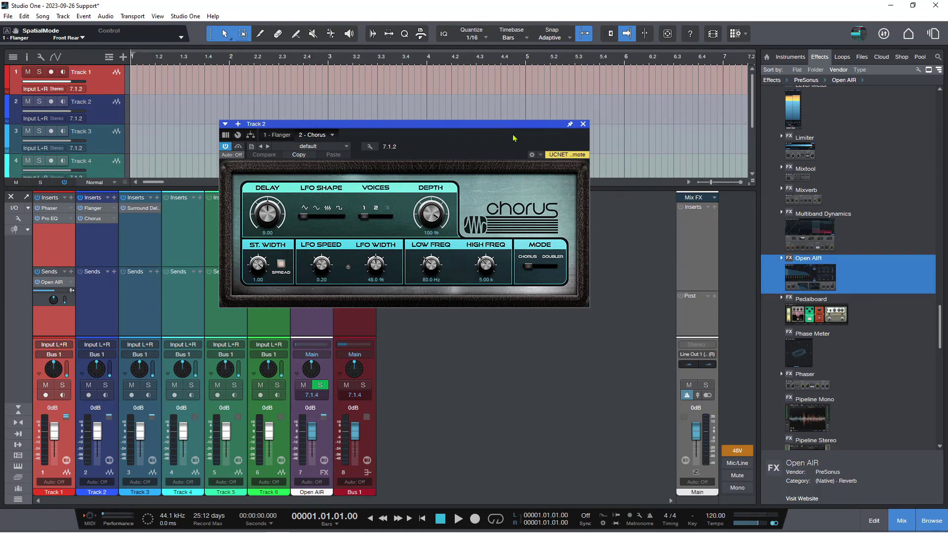
left_click(583, 124)
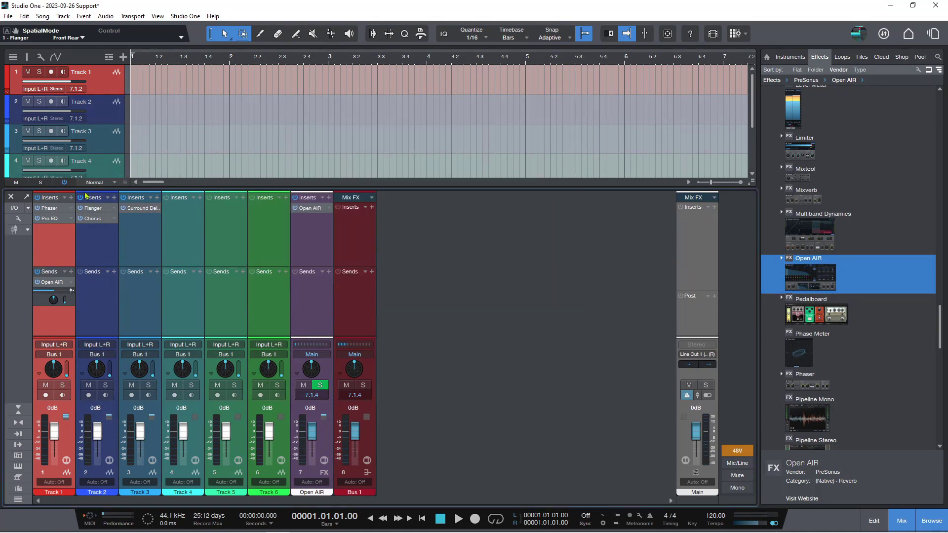
Copy the Chorus from Track 2 to the end of Track 1's inserts and close its window
left_click_drag(98, 222, 61, 235)
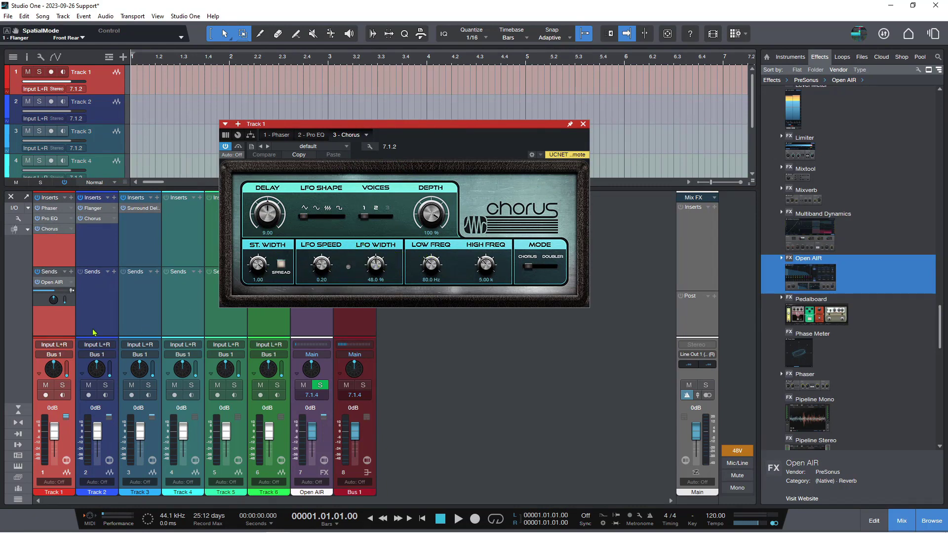
left_click(583, 125)
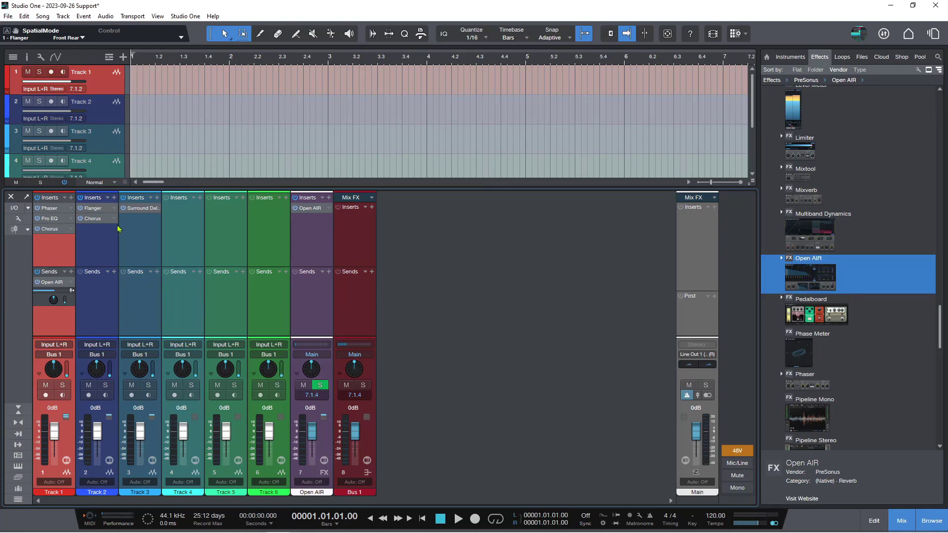
Open Track 3's Surround Delay, try the Cassiopeia and Magnetic Field II presets, and load Orion
left_click(157, 209)
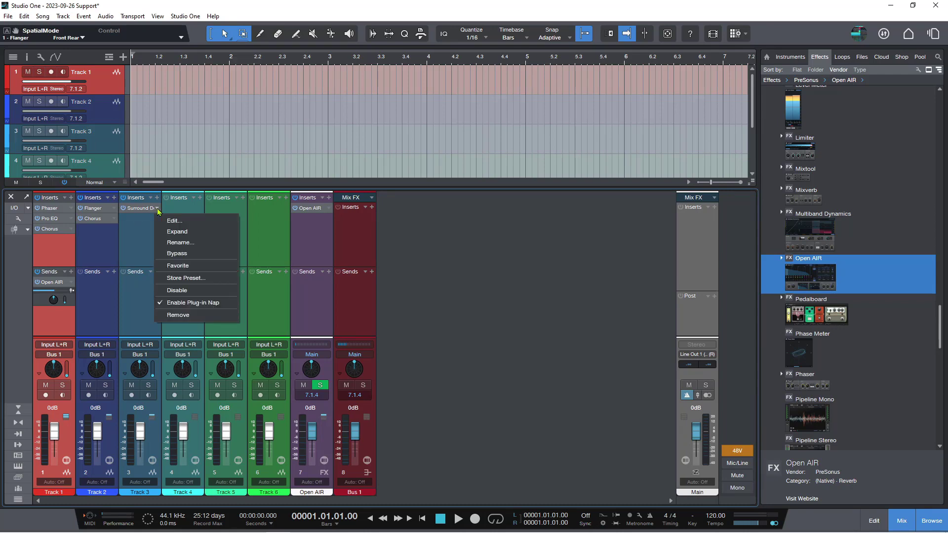
left_click(170, 220)
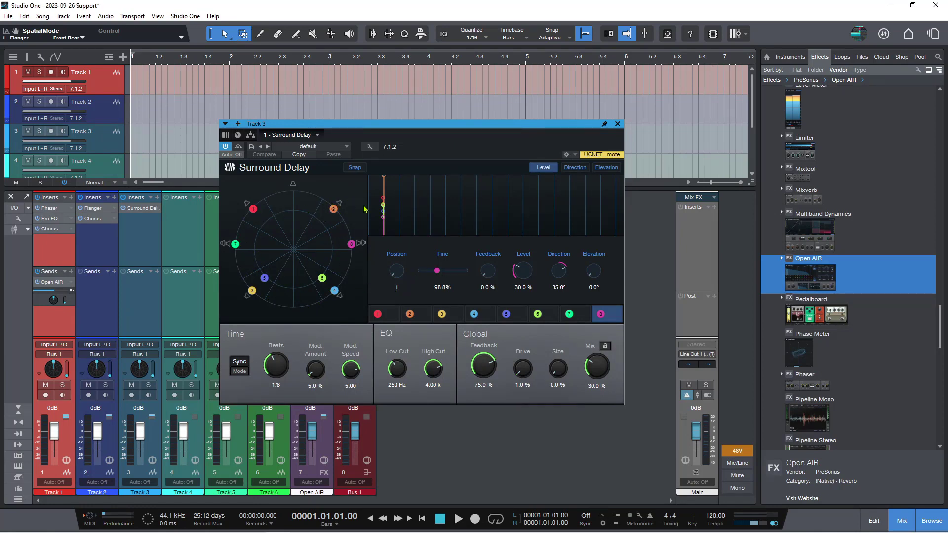
left_click(325, 147)
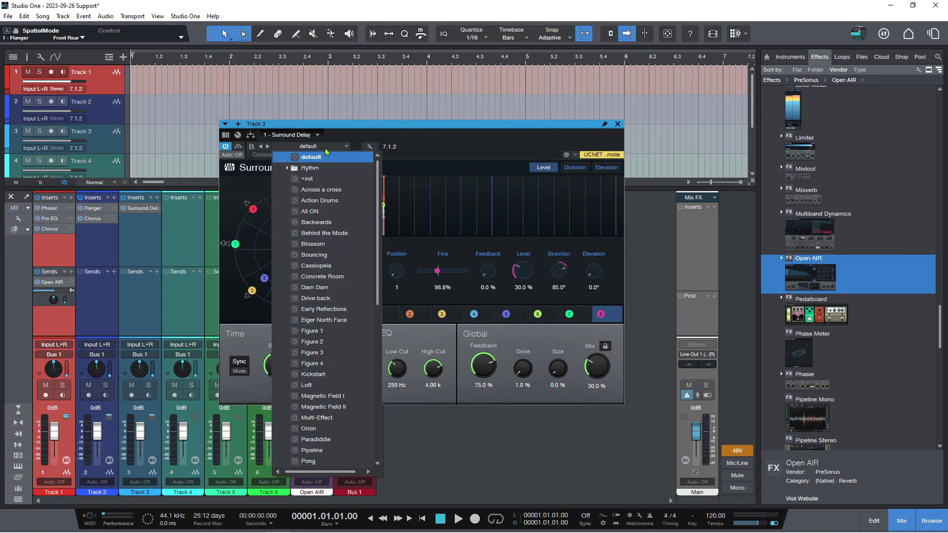
left_click(316, 265)
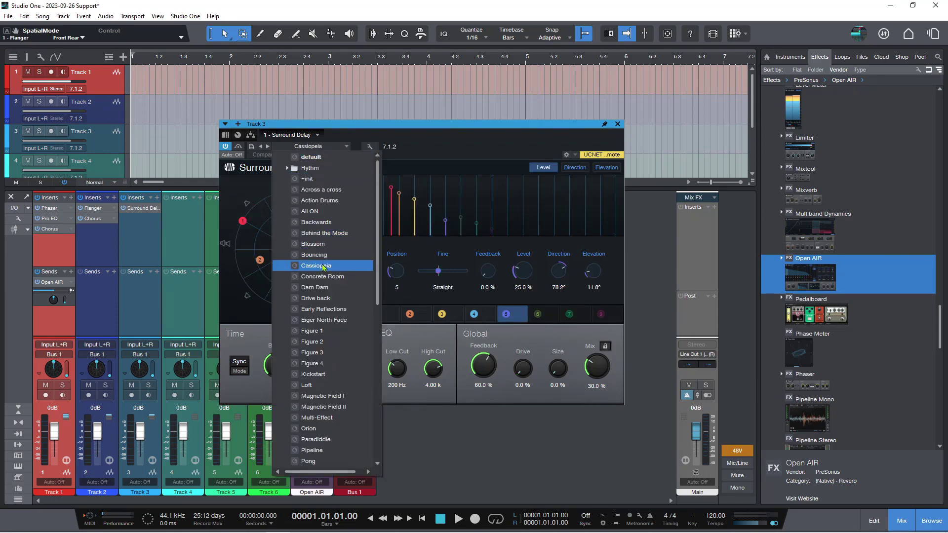
left_click(313, 407)
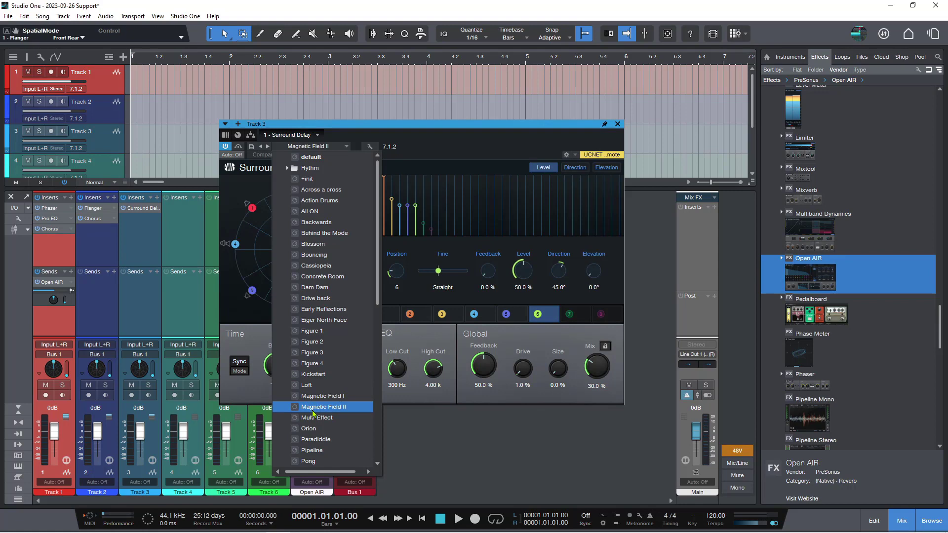
left_click(314, 429)
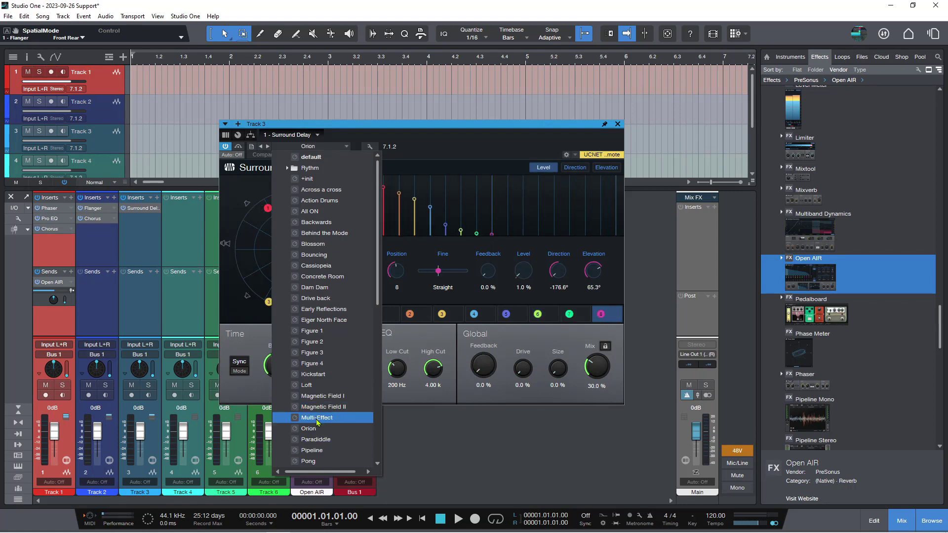
left_click(480, 150)
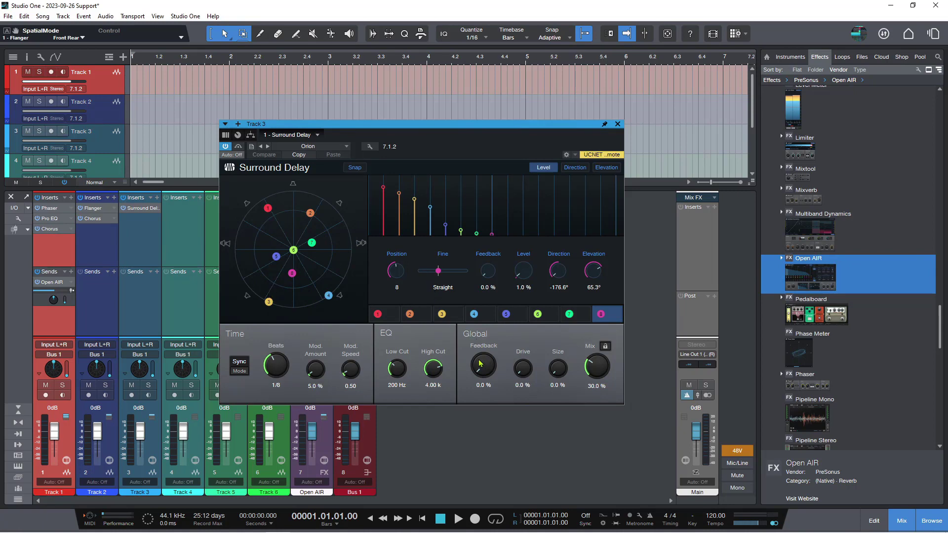
Try out the Surround Delay's global Feedback, and set Drive and Mod. Amount to 0.0%
left_click_drag(481, 364, 467, 396)
left_click_drag(527, 372, 524, 393)
left_click_drag(315, 369, 362, 398)
Set tap 8 to position 9 and 18.9% level, tap 4 to 70.5% level and tap 7 to 10.7%, and switch the tap display to Direction
left_click_drag(394, 268, 400, 255)
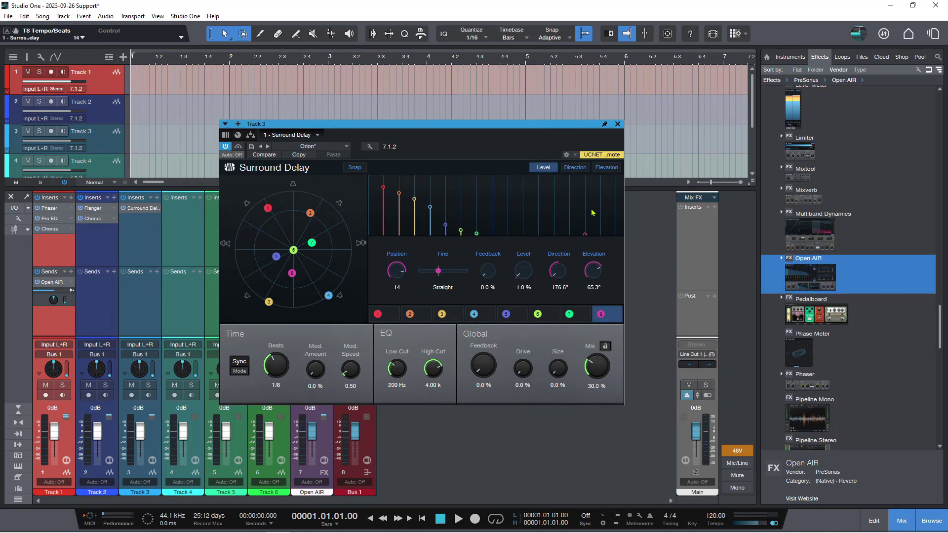
left_click_drag(585, 236, 506, 226)
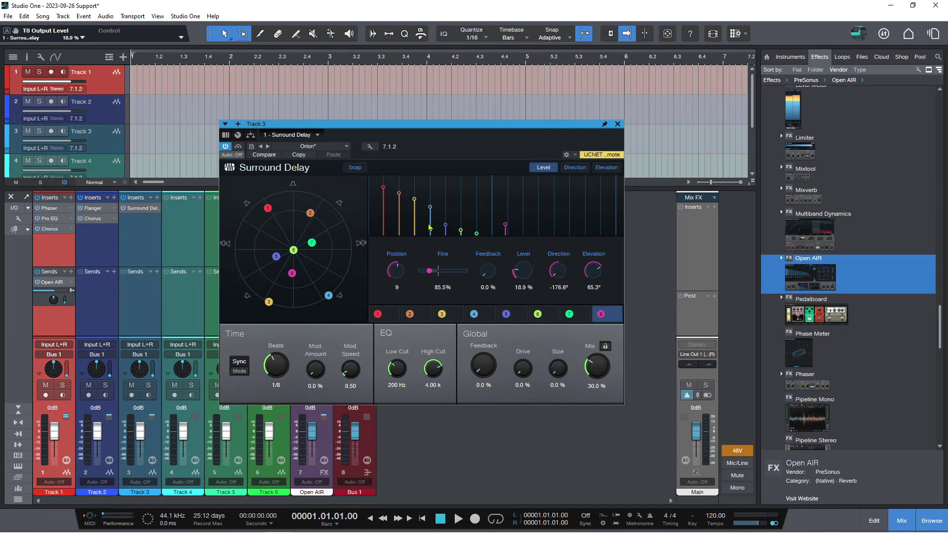
left_click_drag(430, 208, 438, 198)
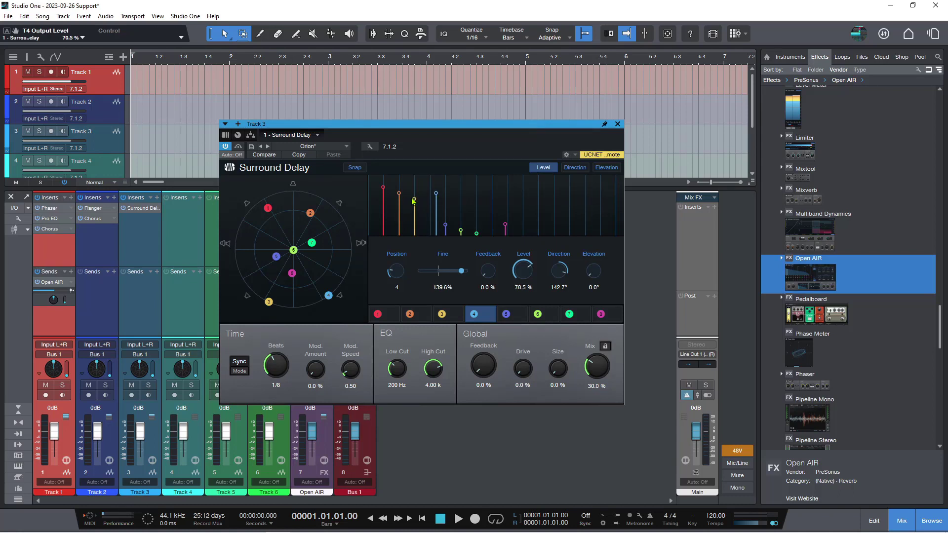
mouse_move(478, 236)
left_mouse_down()
mouse_move(480, 198)
mouse_move(477, 231)
left_mouse_up()
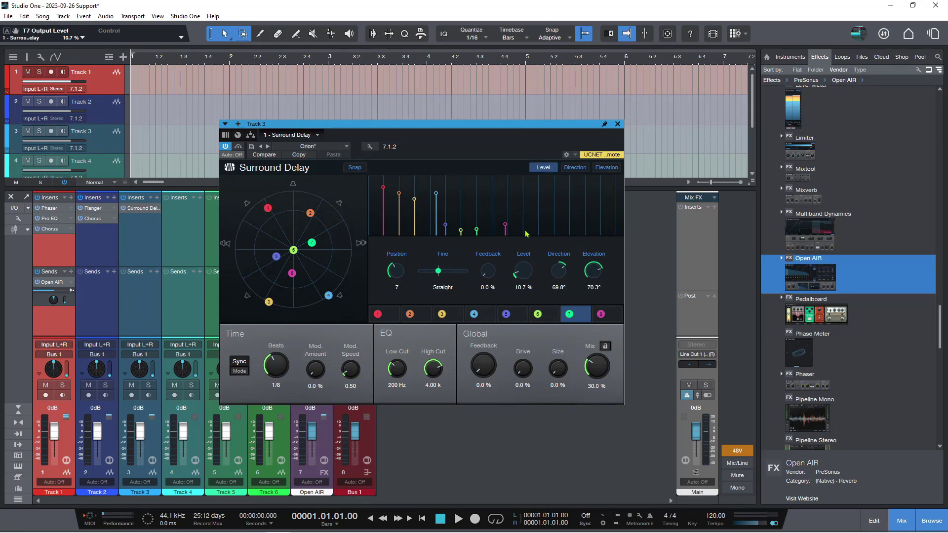
left_click(576, 169)
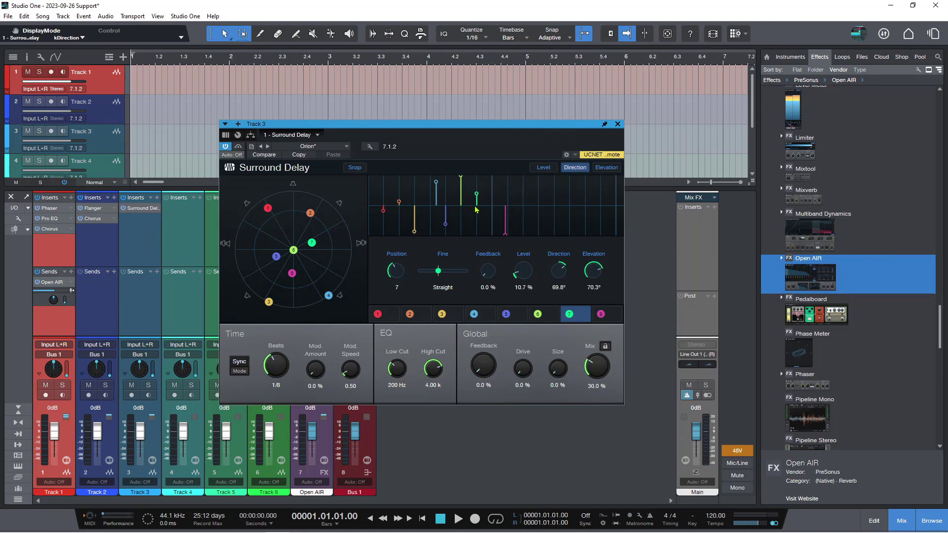
Compare the Surround Delay's tap display in Elevation, Level and Direction modes, and leave it on Elevation
left_click(607, 167)
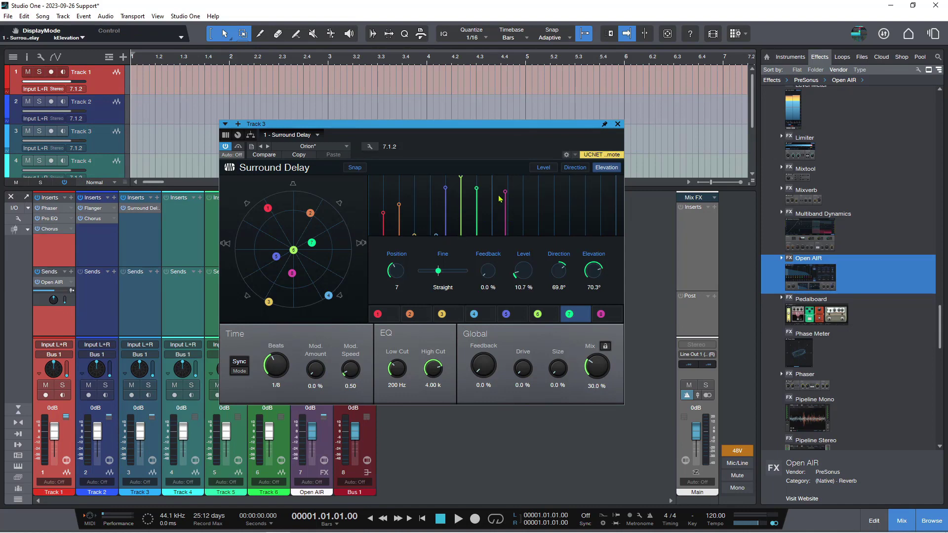
left_click(544, 167)
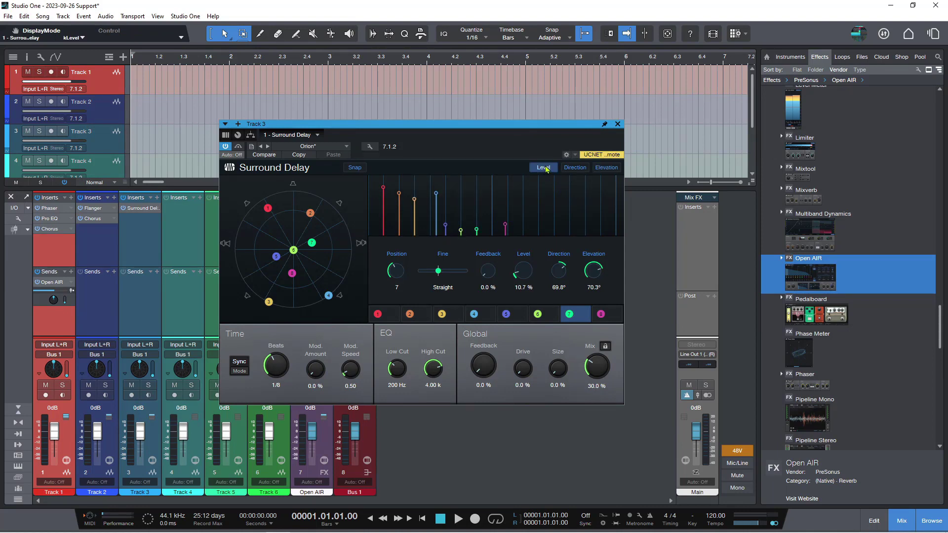
left_click(573, 168)
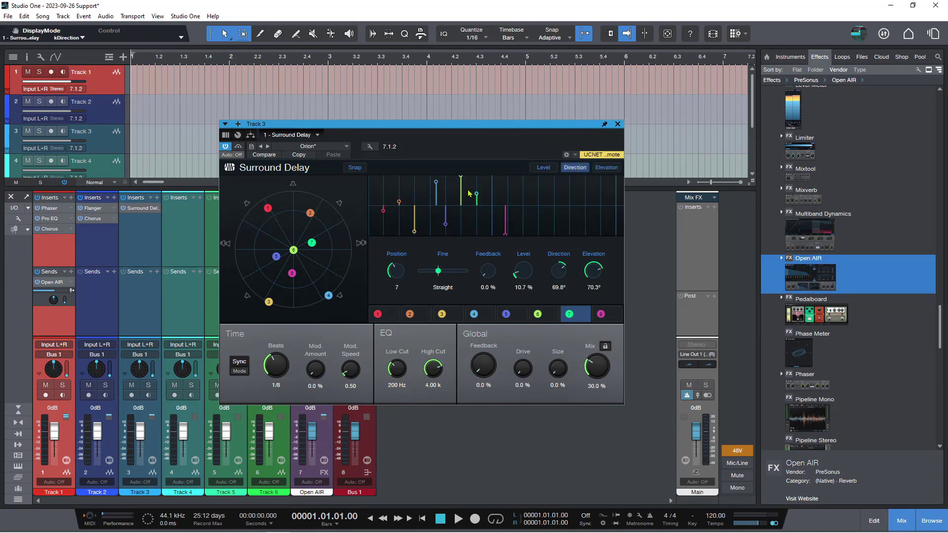
left_click(608, 169)
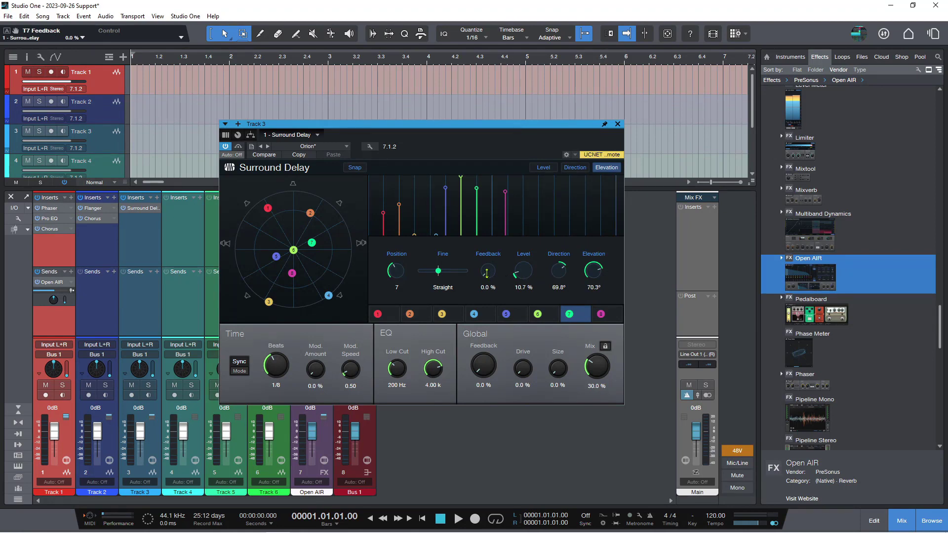
Set tap 7's Feedback to 19.0% and Fine to 106.2%, and close the Surround Delay window
mouse_move(487, 275)
left_mouse_down()
mouse_move(499, 253)
mouse_move(494, 262)
left_mouse_up()
left_click_drag(437, 272, 442, 269)
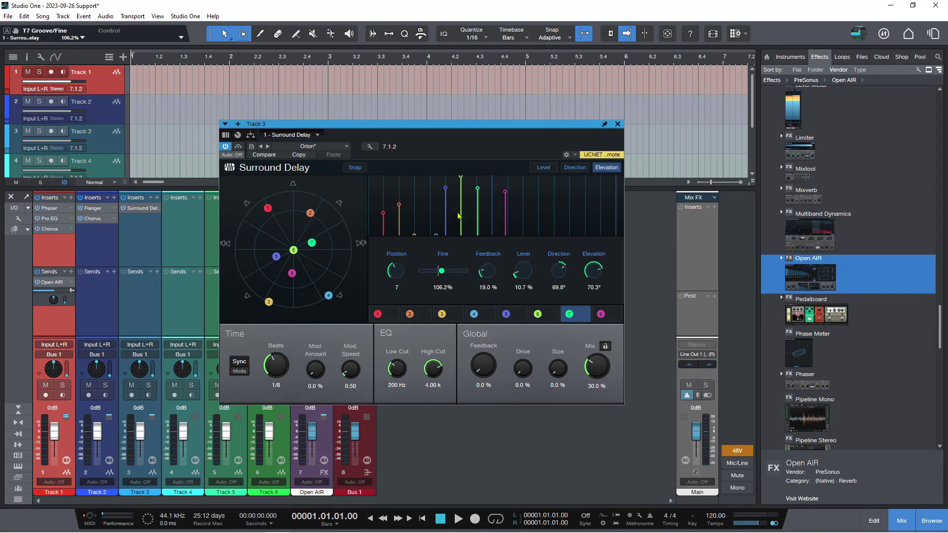
left_click(617, 124)
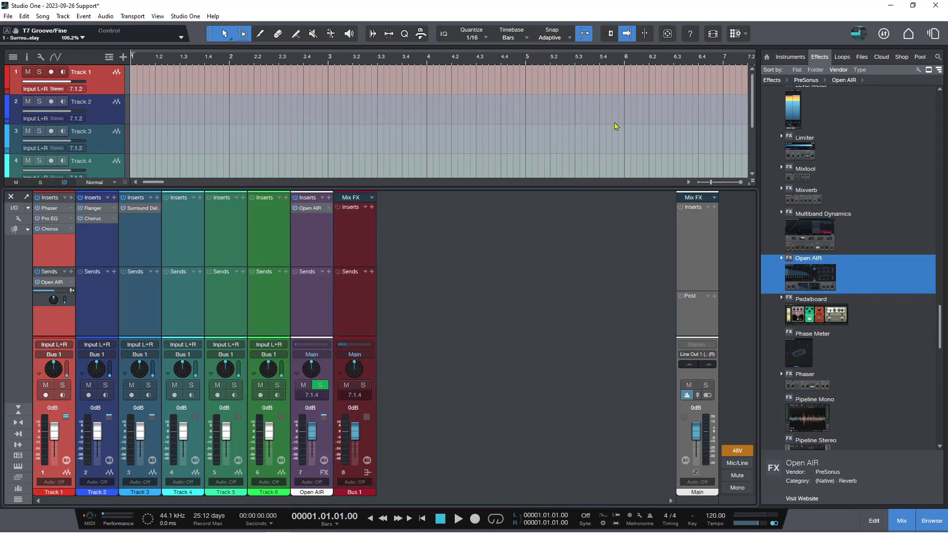
Open the Open AIR reverb on the FX channel, try the Foreververb large-room preset, and load Big Jazz Scene
left_click(328, 212)
left_click(335, 223)
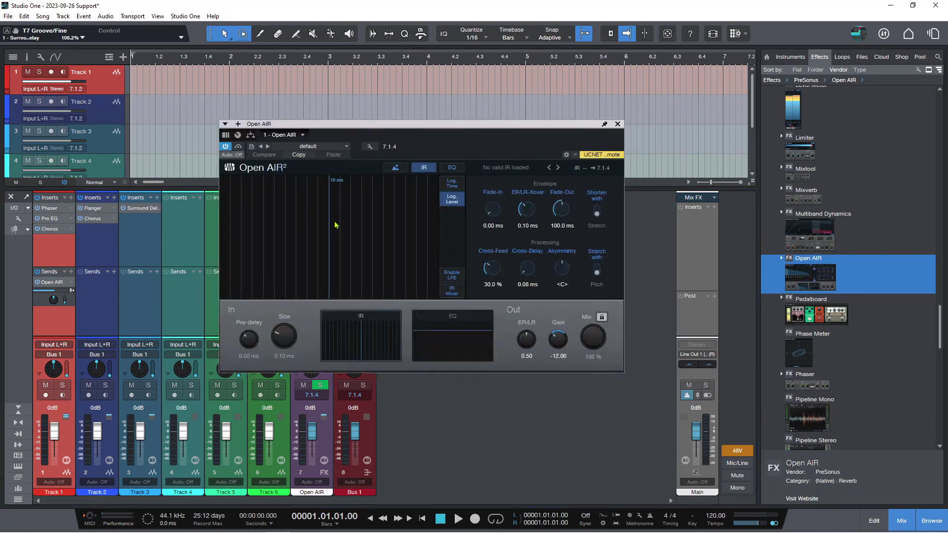
left_click_drag(449, 128, 529, 192)
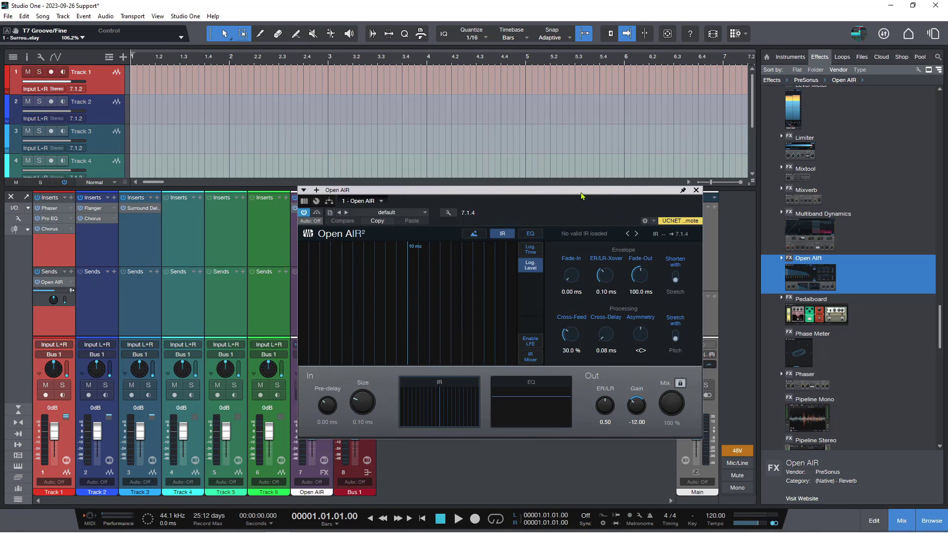
left_click_drag(581, 192, 509, 177)
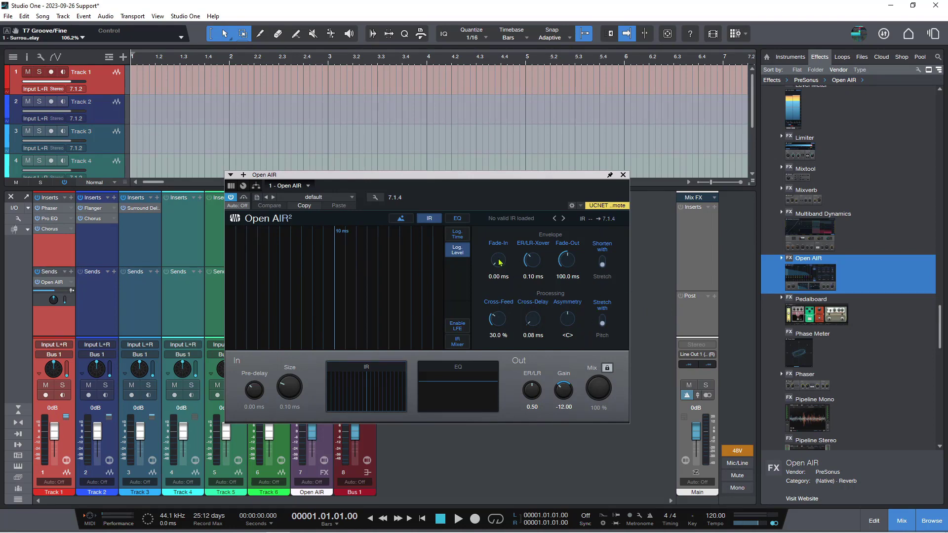
left_click(327, 198)
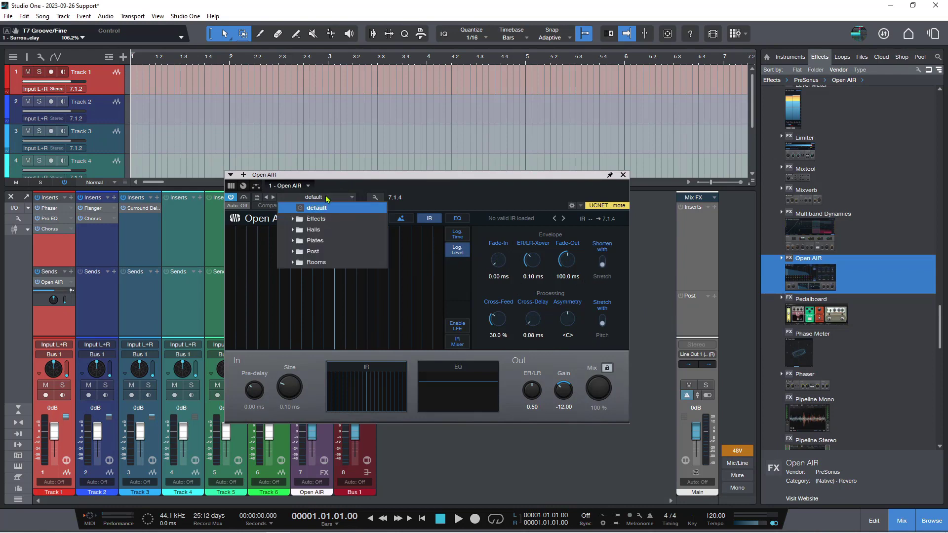
left_click(294, 262)
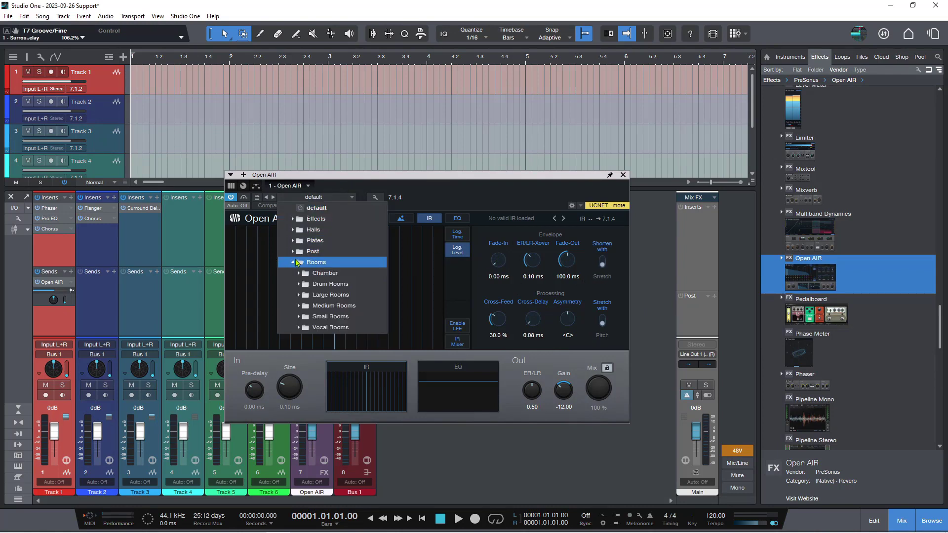
left_click(315, 296)
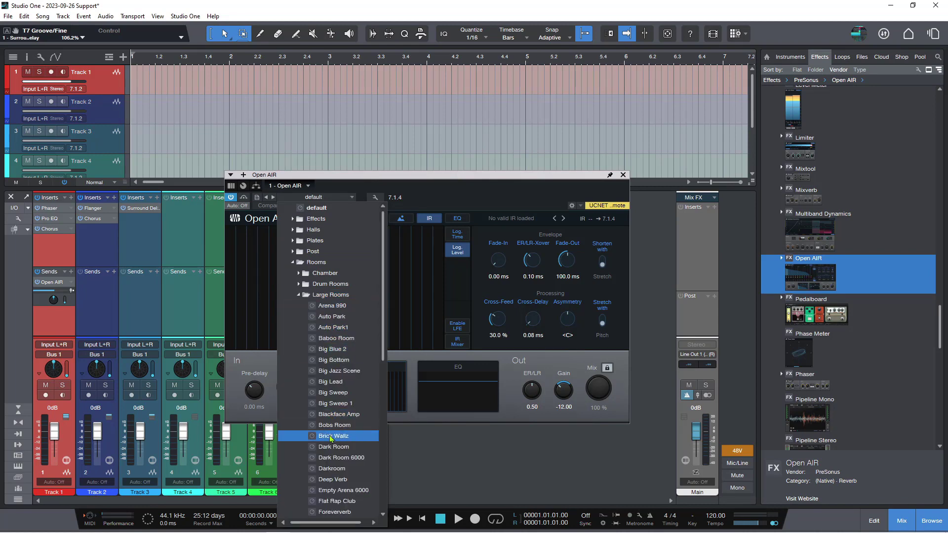
left_click(333, 512)
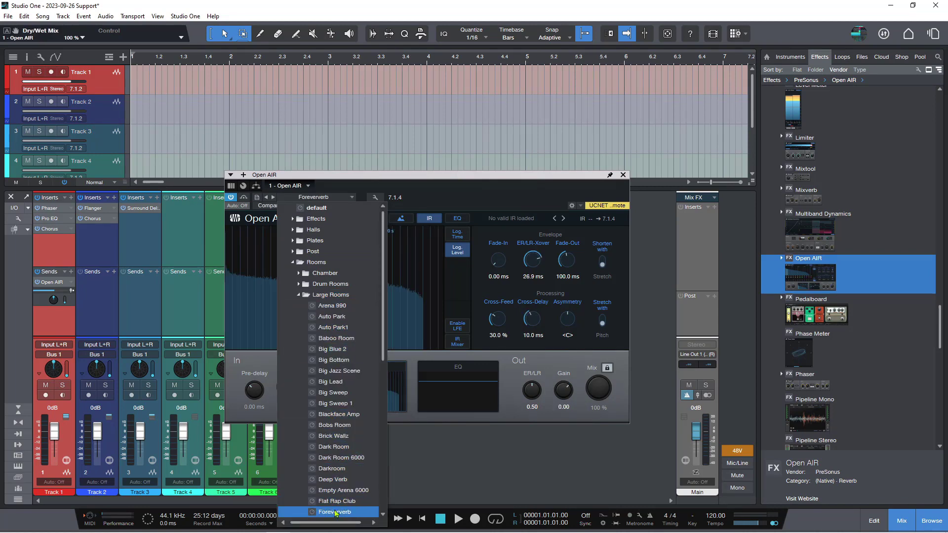
left_click(339, 371)
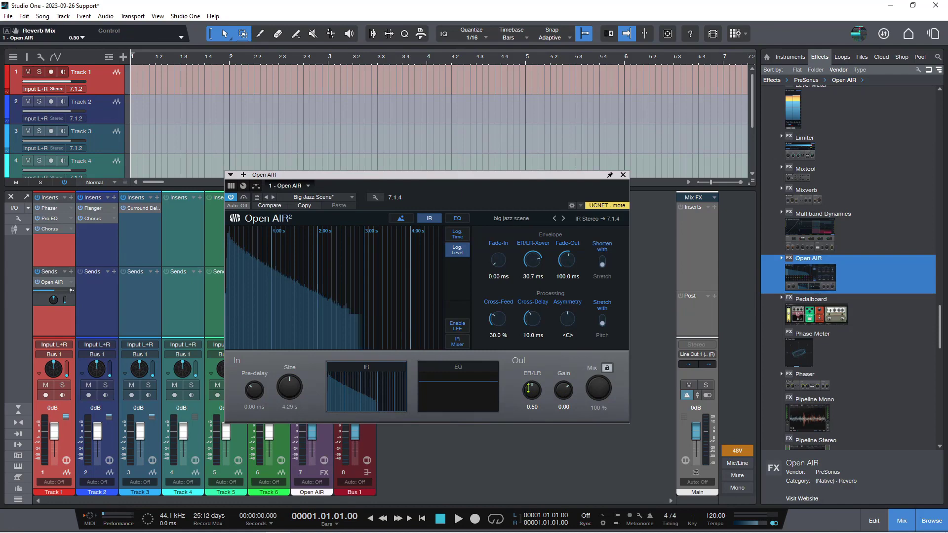
Set Open AIR's ER/LR balance to 0.63, Size to 4.72 s and Asymmetry to 36% R
mouse_move(539, 390)
left_mouse_down()
mouse_move(535, 371)
mouse_move(533, 380)
left_mouse_up()
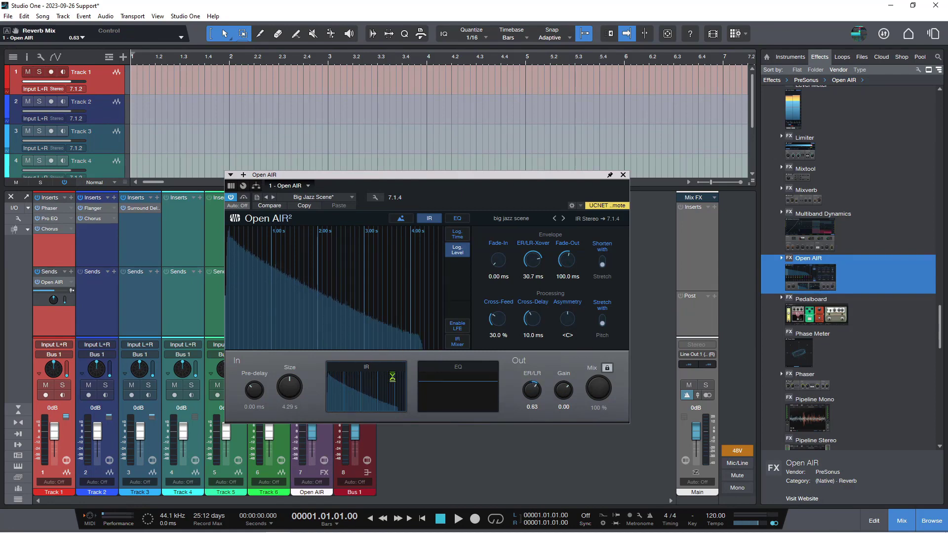
left_click_drag(292, 388, 298, 378)
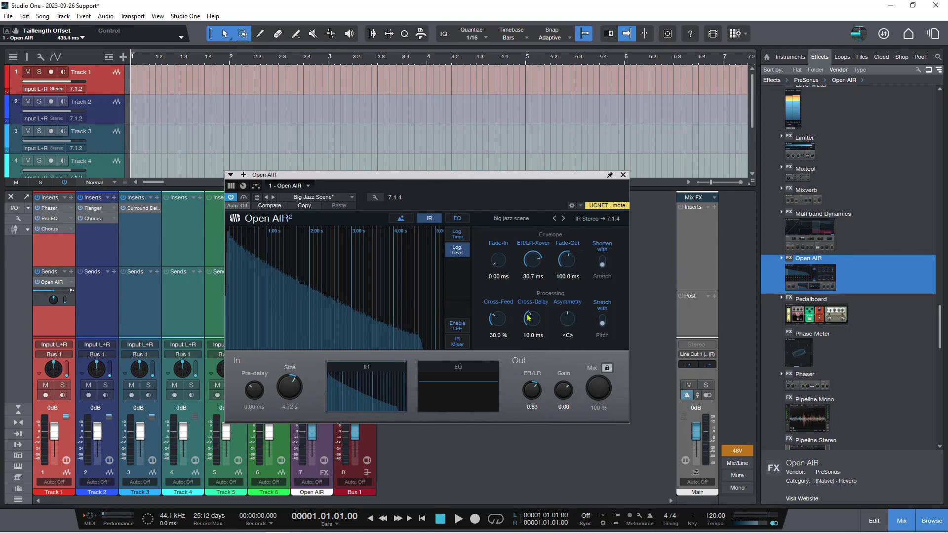
mouse_move(570, 316)
left_mouse_down()
mouse_move(576, 307)
mouse_move(557, 356)
mouse_move(572, 300)
left_mouse_up()
Show Open AIR's IR Mixer and try the Enable LFE option, leaving it off
left_click(457, 341)
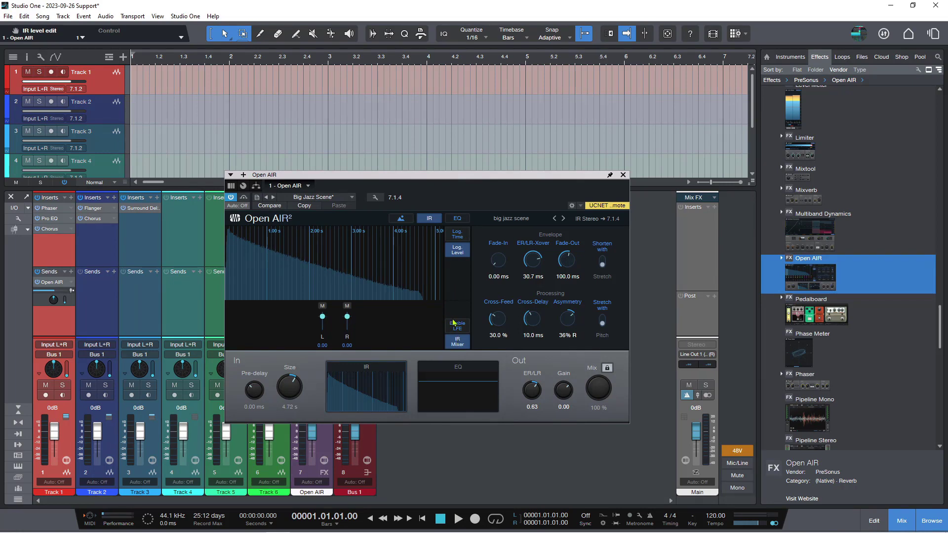
left_click(455, 326)
left_click(458, 326)
Compare the impulse response display with Log. Time and Log. Level toggled, and restore the previous scales
left_click(464, 234)
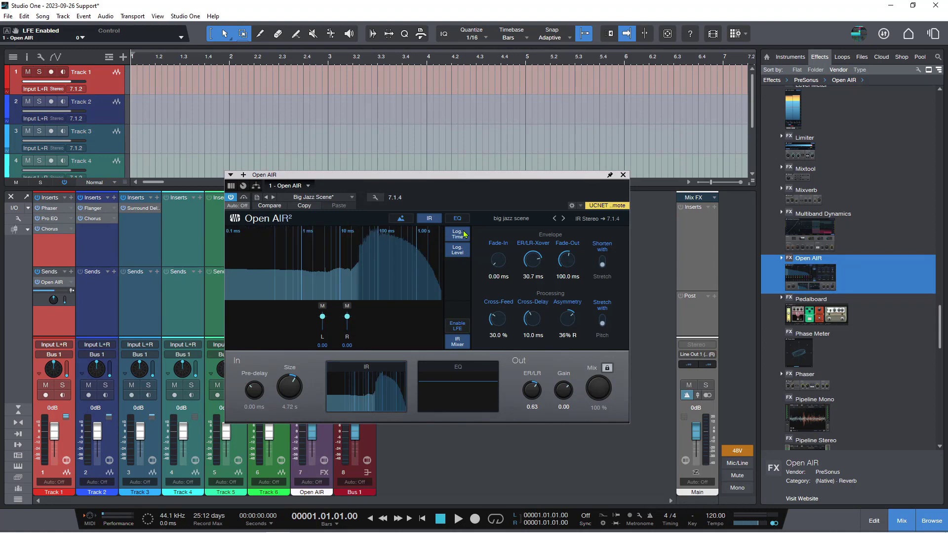
left_click(462, 251)
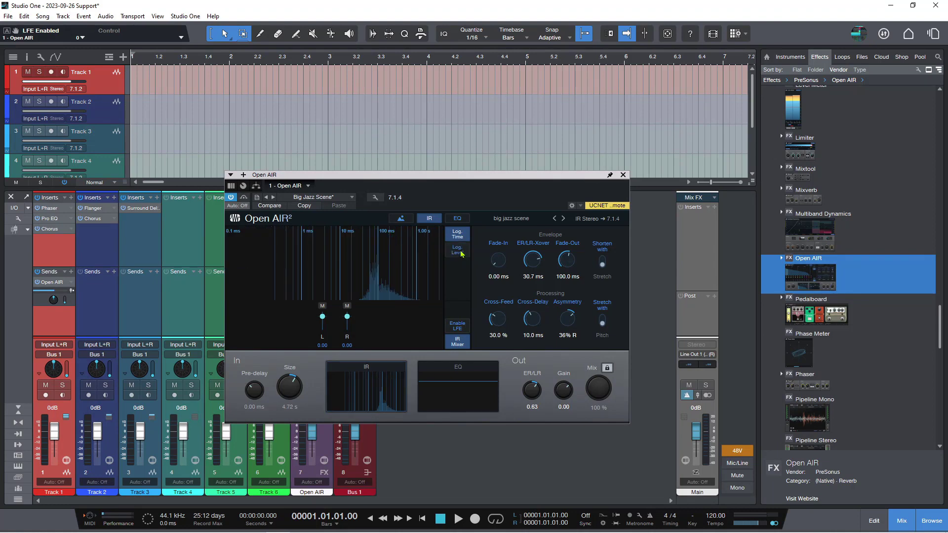
left_click(465, 236)
left_click(459, 250)
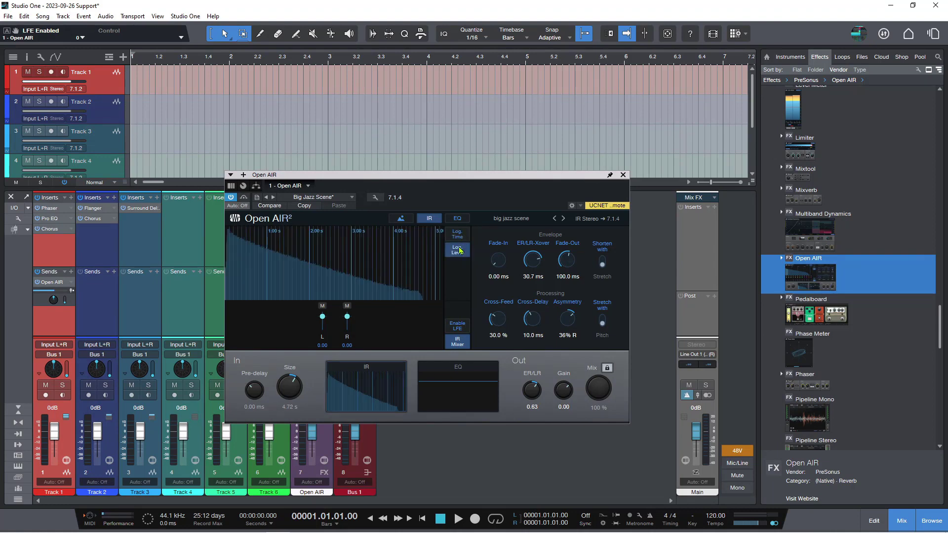
View Open AIR's EQ, IR and picture pages, ending on the picture page
left_click(458, 219)
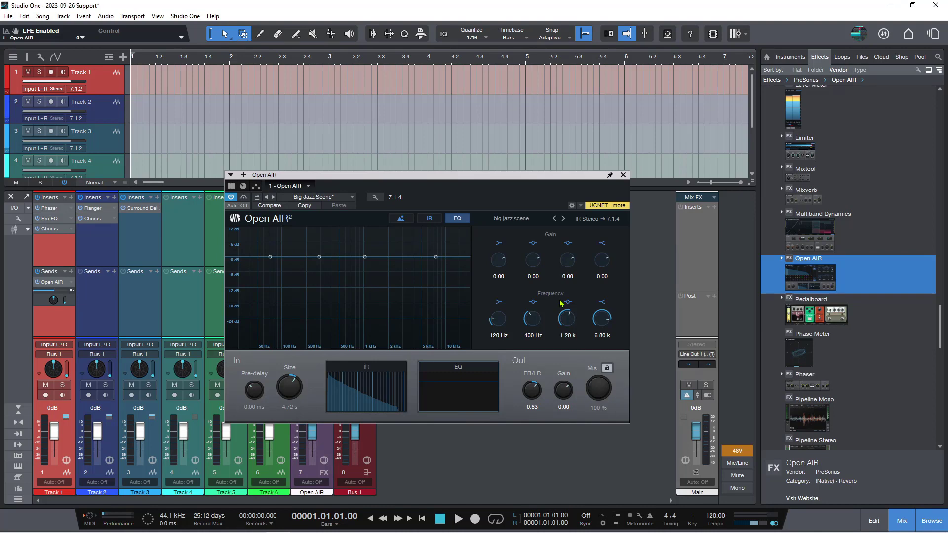
left_click(401, 218)
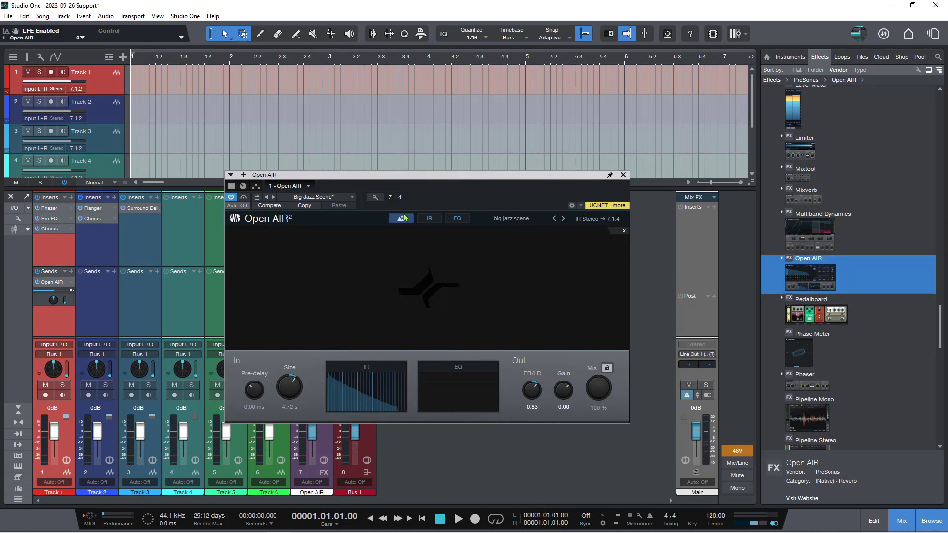
left_click(429, 219)
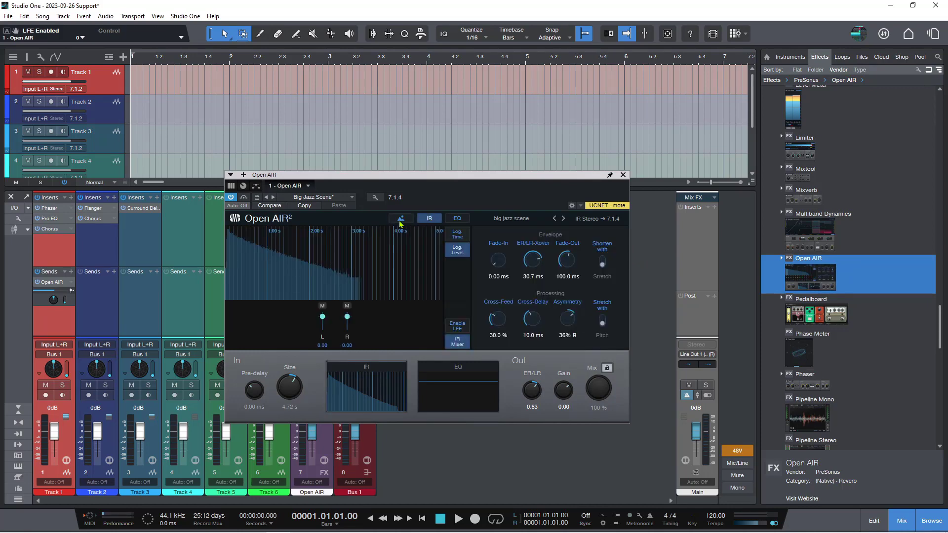
left_click(402, 220)
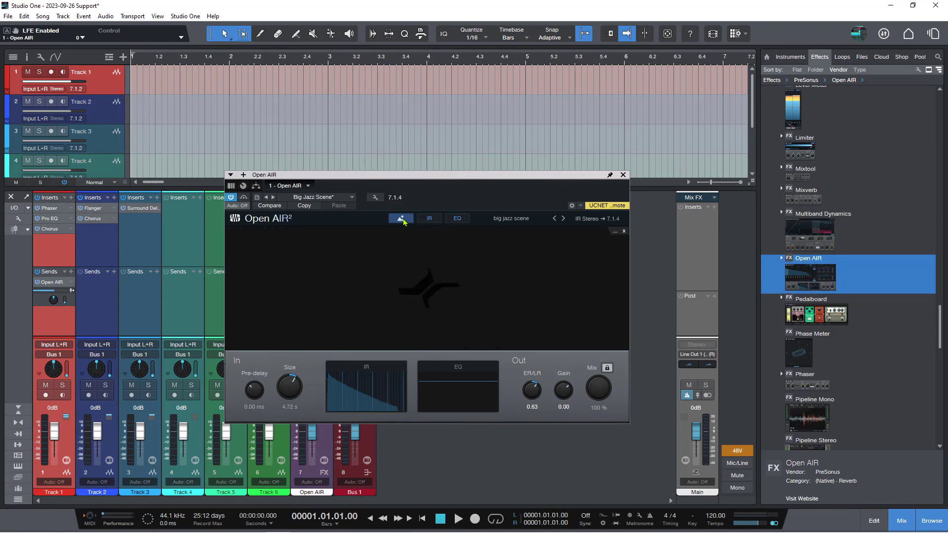
Browse for an image to load on Open AIR's picture page, cancel without choosing one, and close the effect
left_click(618, 234)
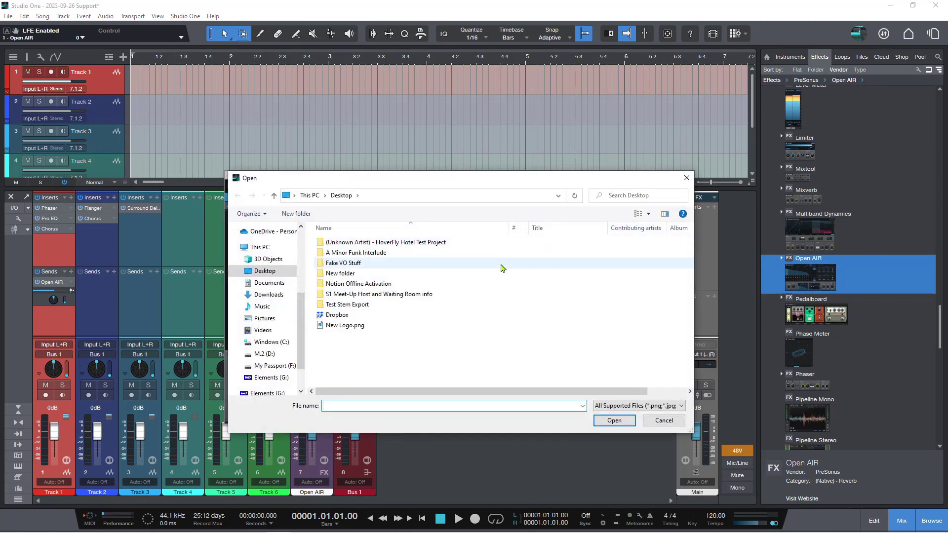
left_click(664, 420)
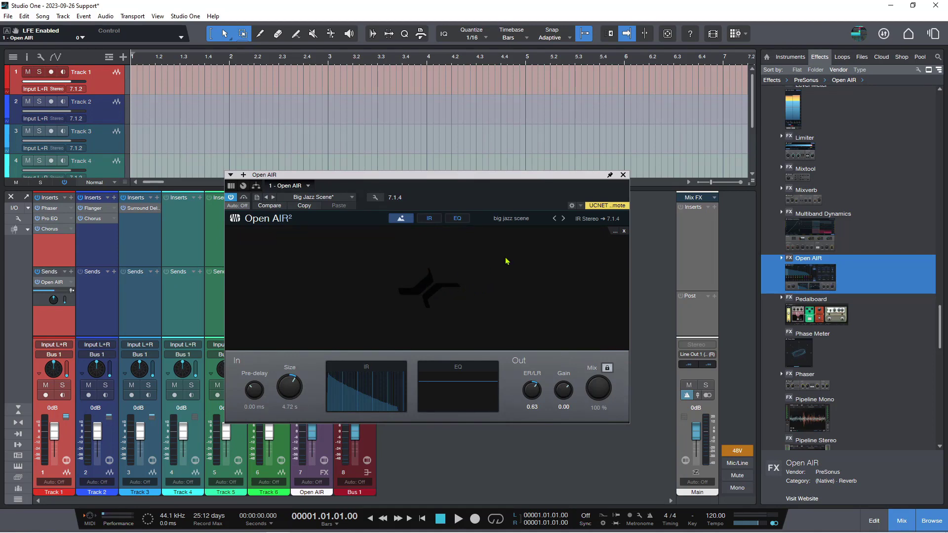
left_click(623, 175)
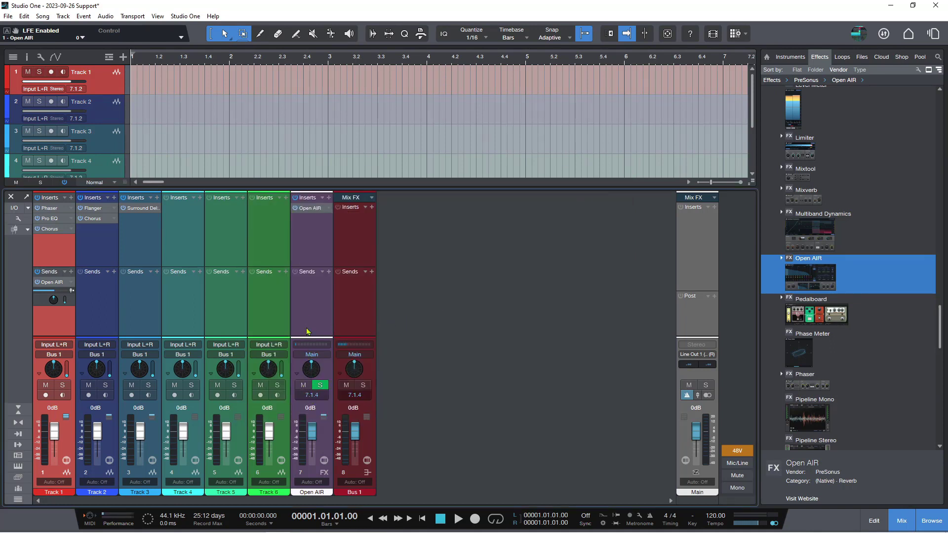
Open the Surround Panner of Track 1's Open AIR send, compare its Balance and Pan modes, and close it in Pan
double_click(54, 300)
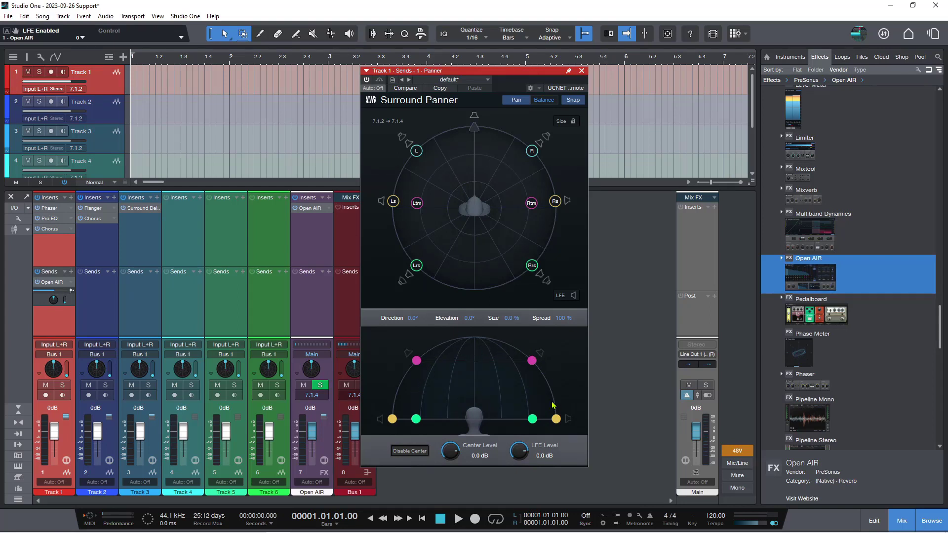
left_click(544, 101)
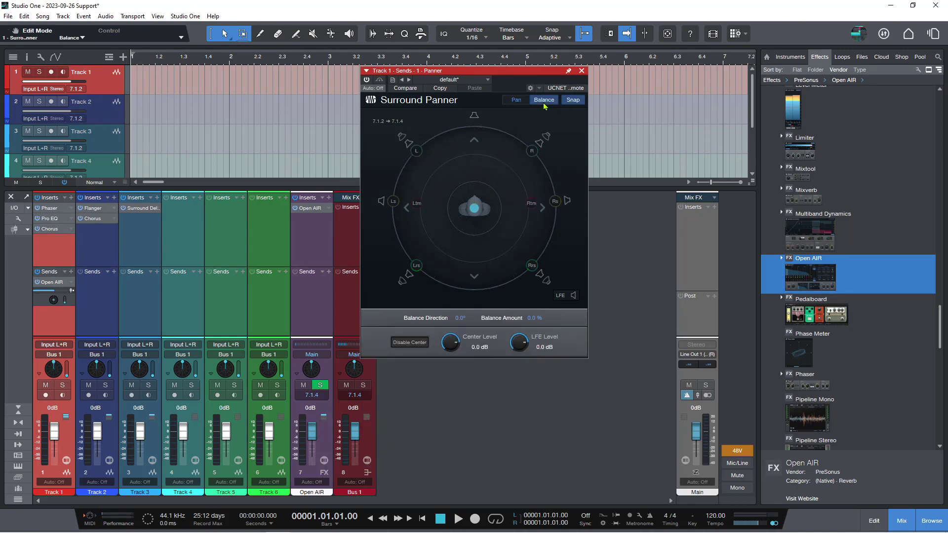
left_click(519, 100)
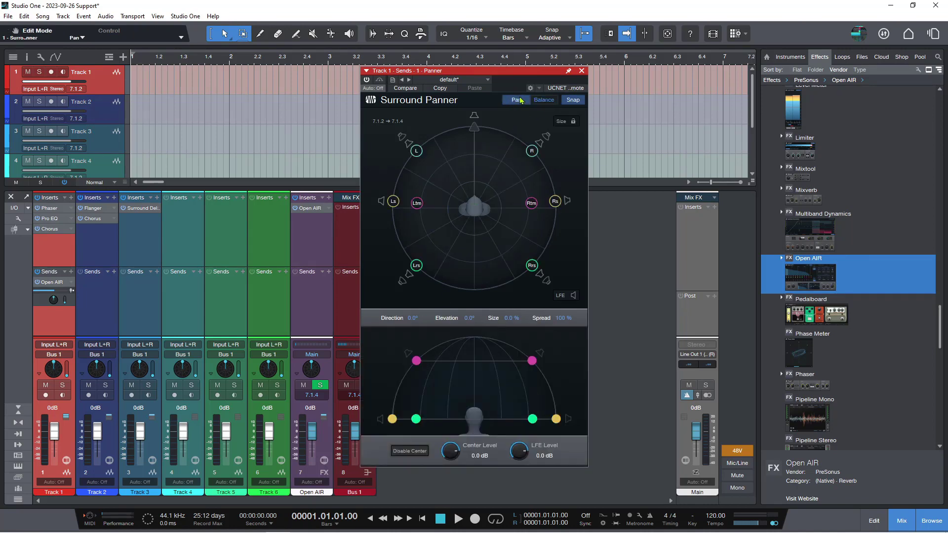
left_click(582, 70)
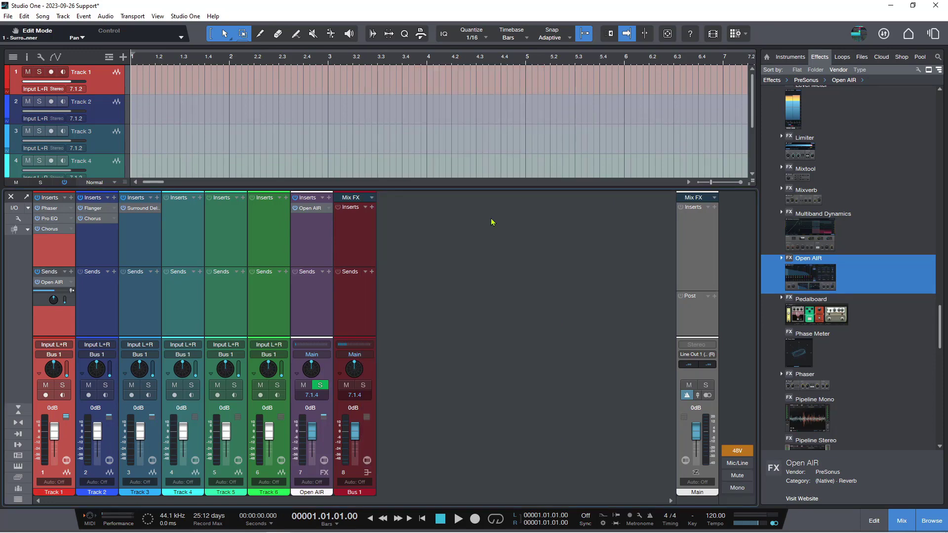